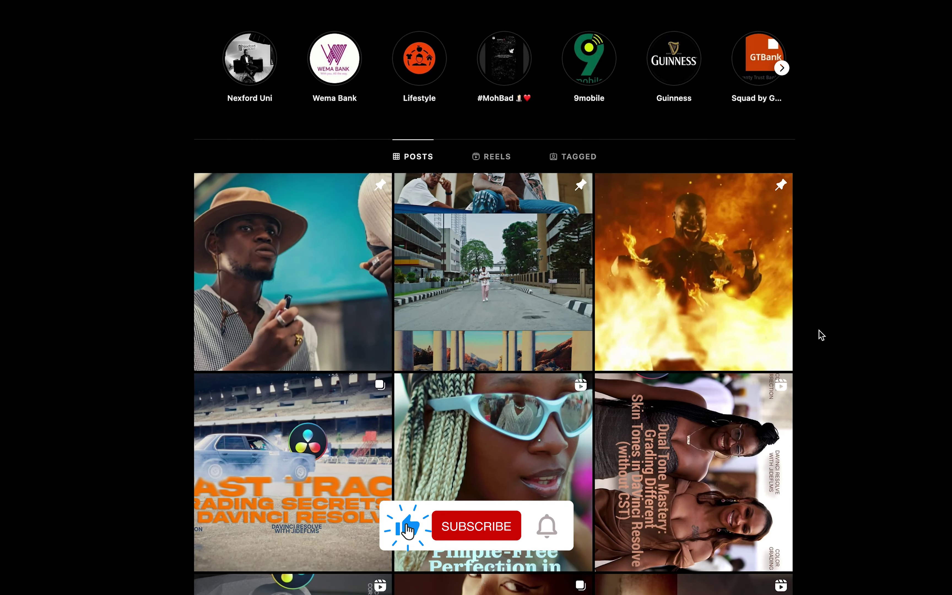
scroll(822, 335, "down", 12)
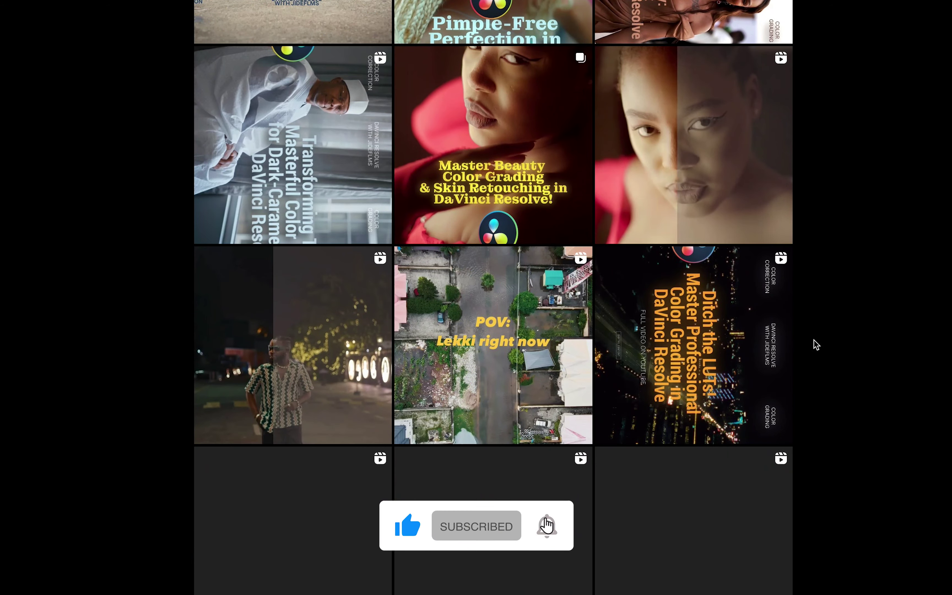
- Switch the Instagram profile from its posts to its Reels grid
scroll(813, 340, "up", 16)
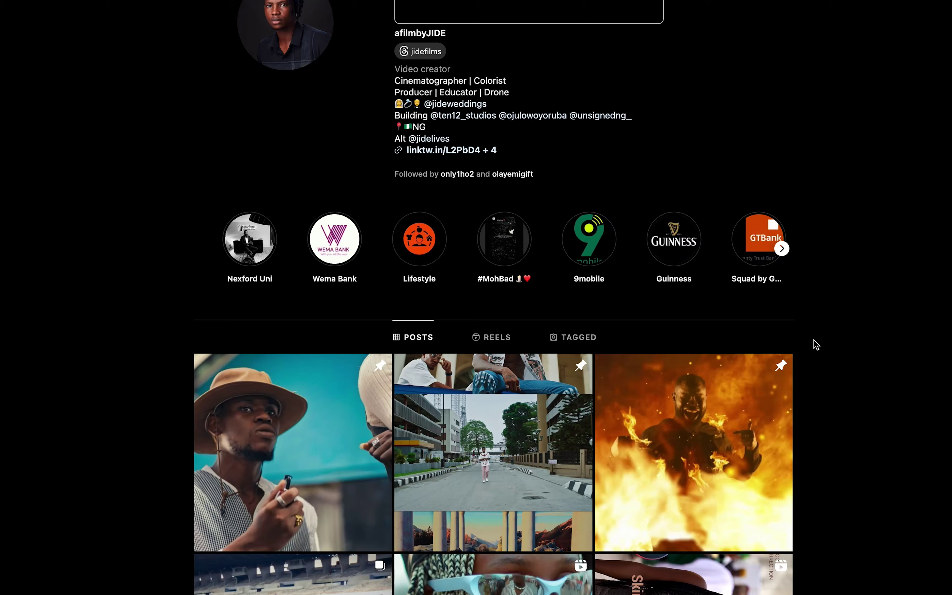
scroll(813, 344, "up", 4)
scroll(814, 345, "down", 9)
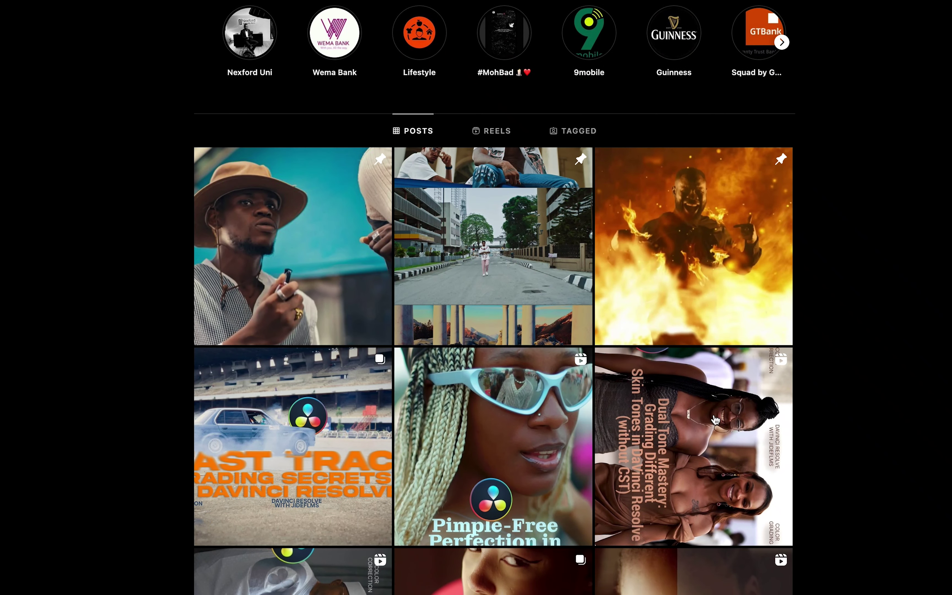
left_click(498, 131)
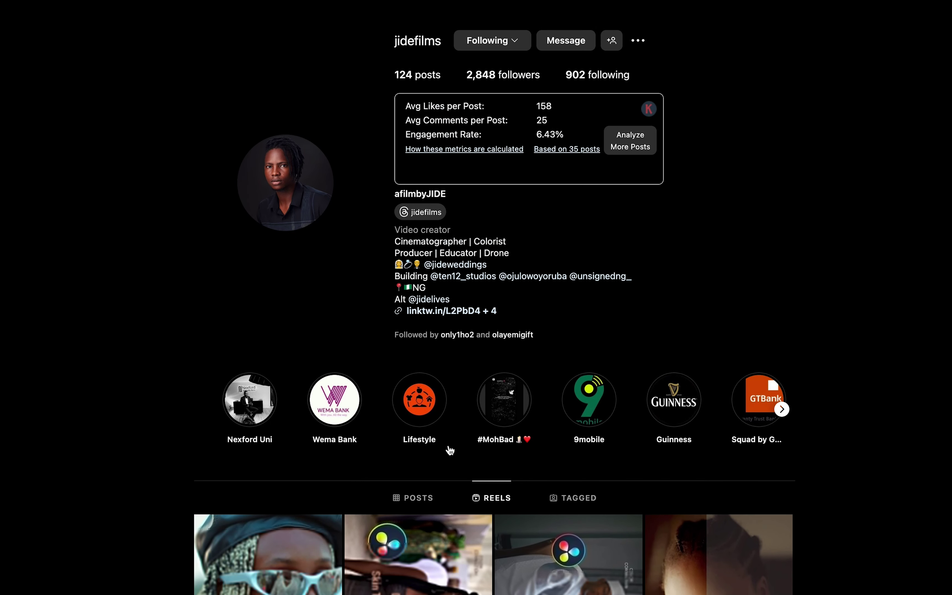
- Watch one of the tutorial reels, then close it to return to the grid
scroll(449, 450, "down", 1)
scroll(451, 450, "down", 5)
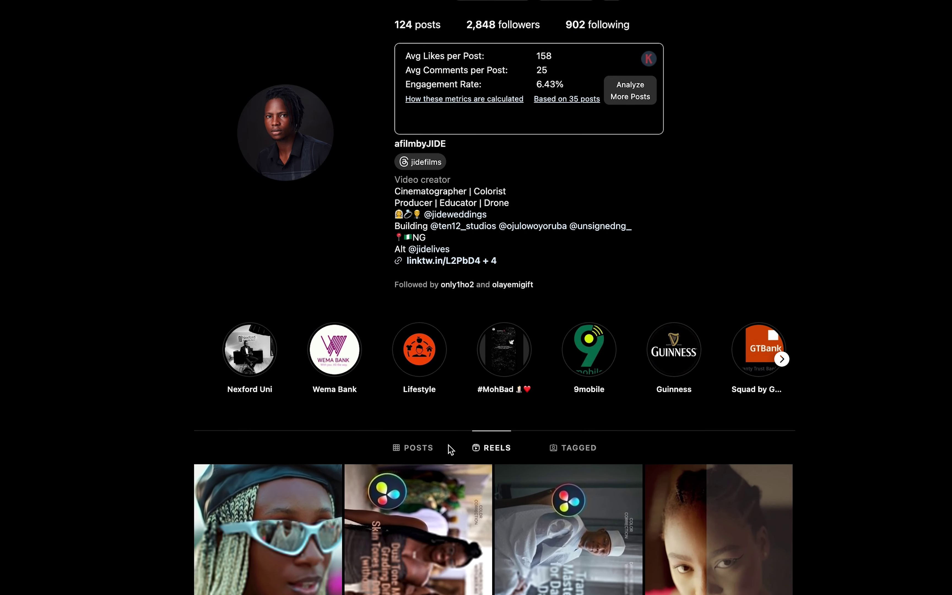
scroll(449, 450, "down", 4)
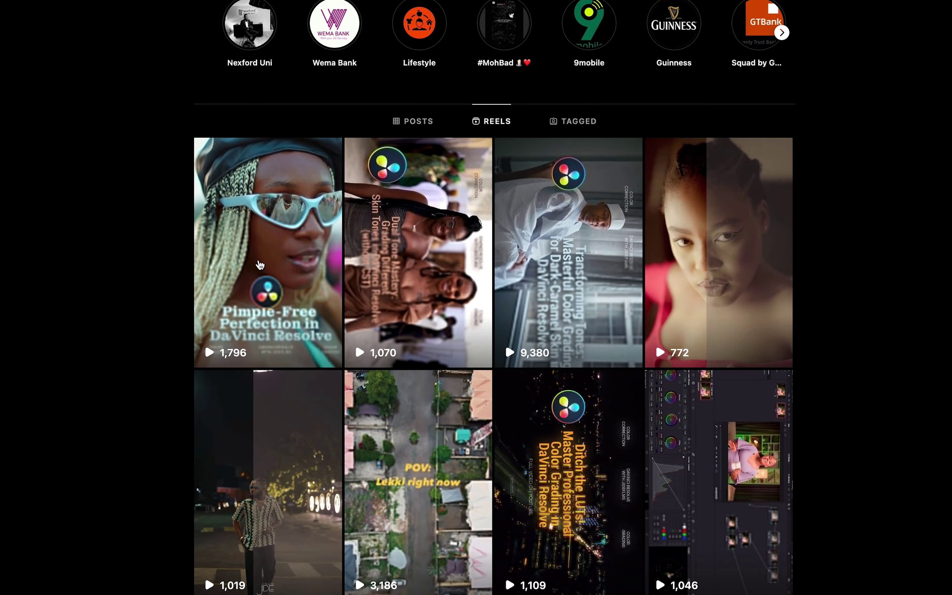
left_click(258, 264)
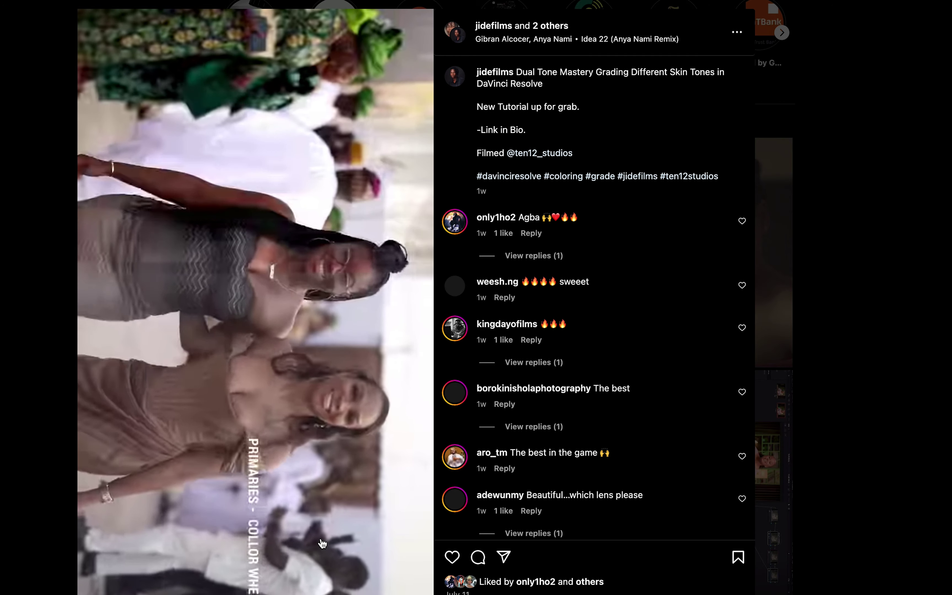
key("Escape")
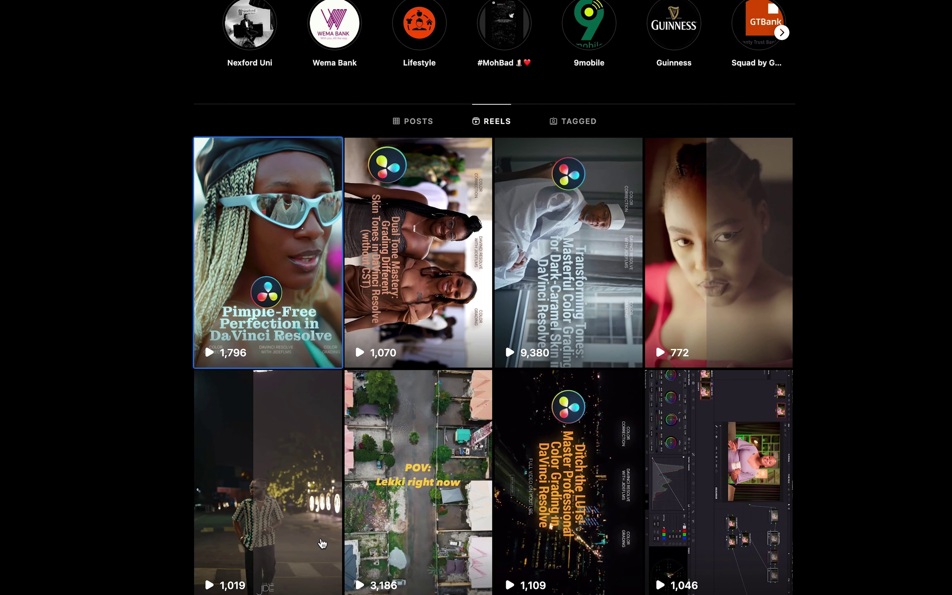
- Scroll through the local library's project list in the Project Manager
scroll(552, 581, "down", 15)
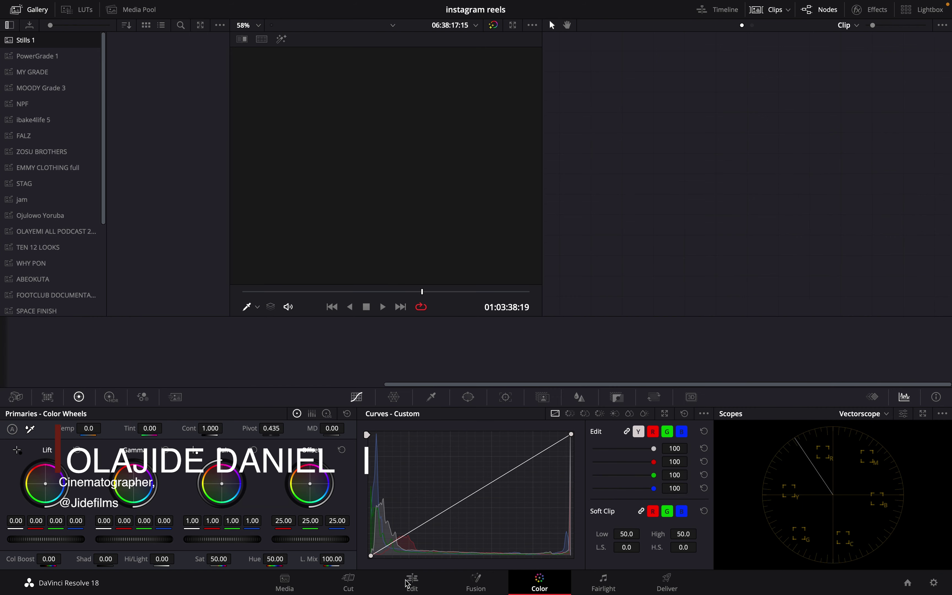
- Go to the Edit page and bring up the empty Media Pool's context menu
left_click(411, 582)
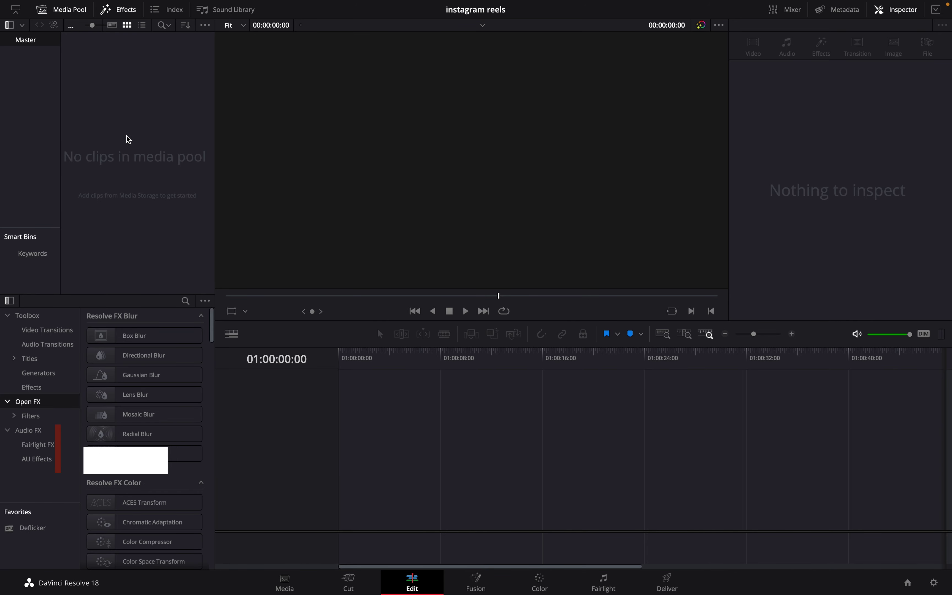
key("super+Tab")
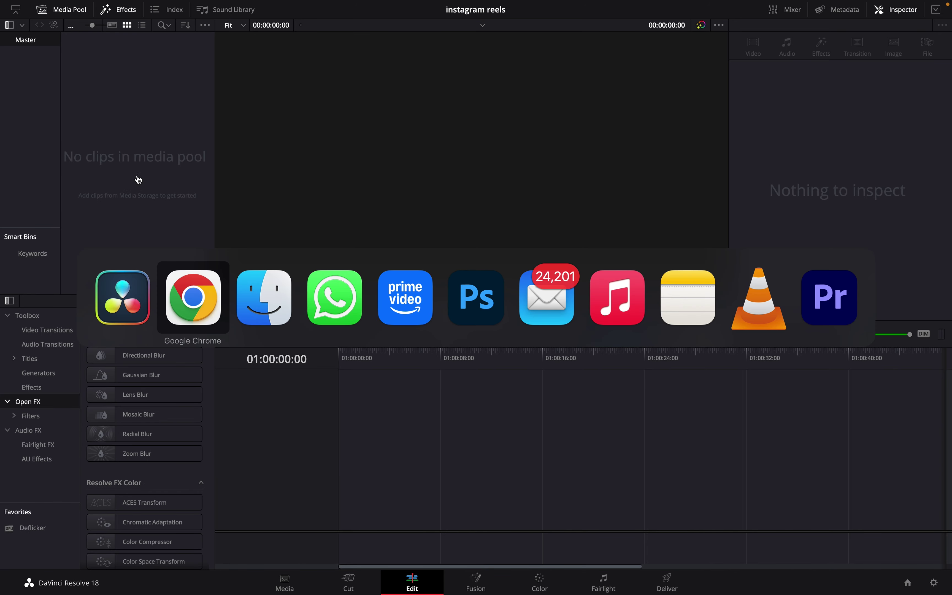
key("super+Tab")
left_click(349, 457)
key("Escape")
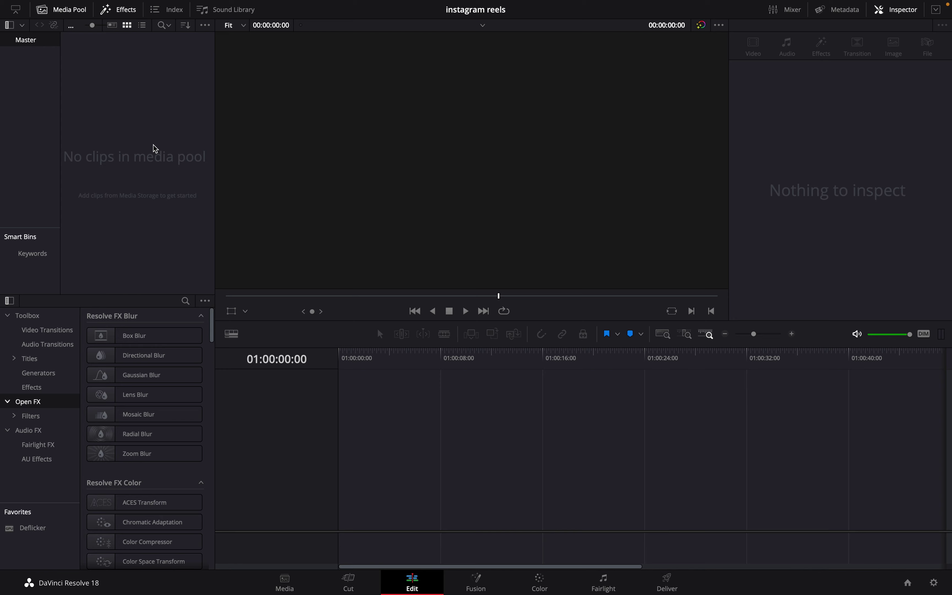
right_click(155, 148)
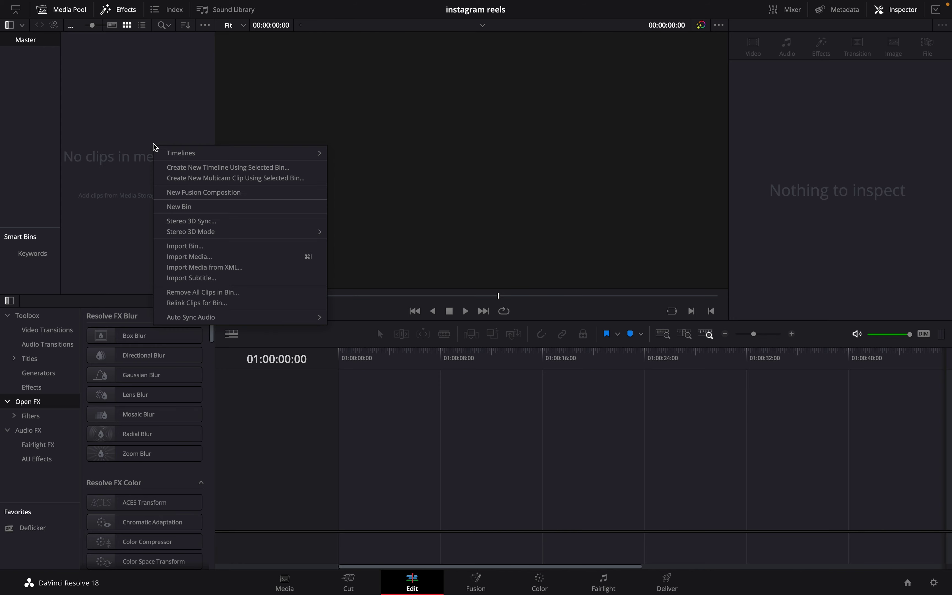
- Create a new Timeline 1 with Use Project Settings turned off for custom settings
mouse_move(270, 153)
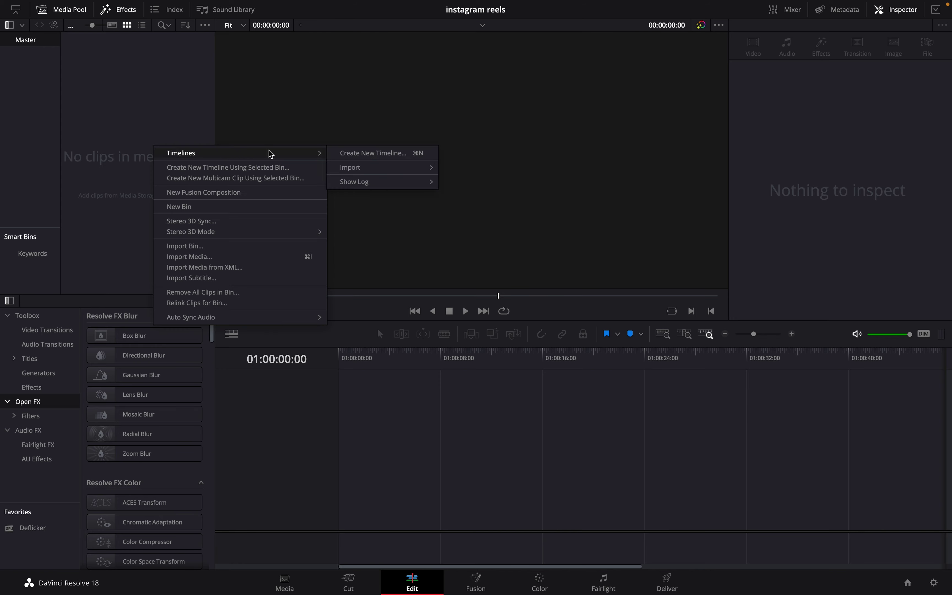
left_click(371, 154)
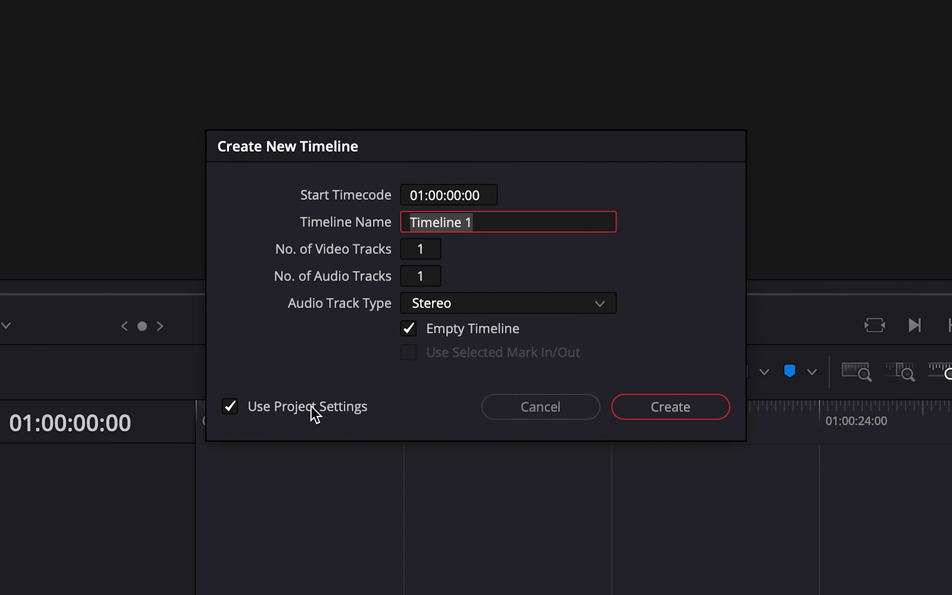
left_click(309, 413)
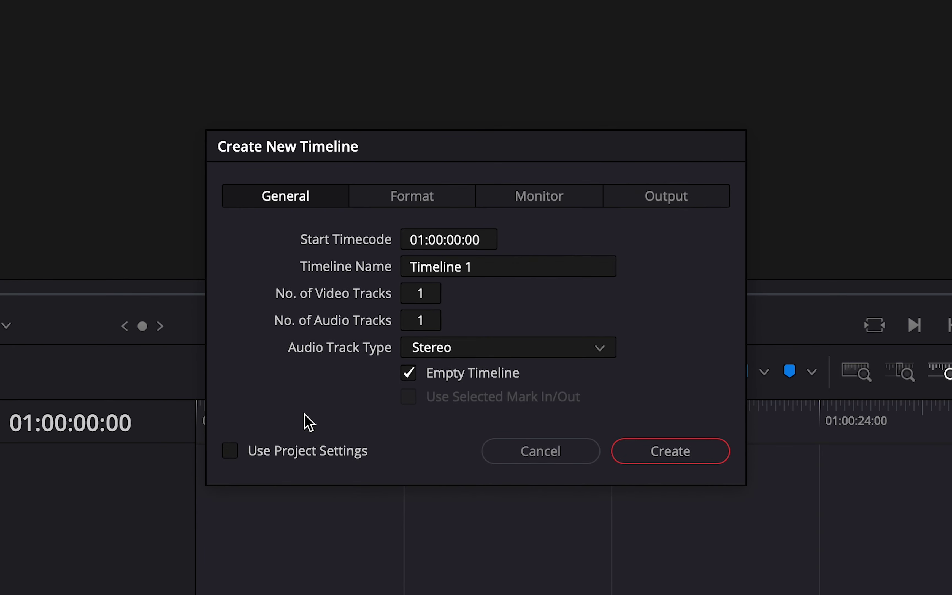
left_click(284, 453)
left_click(328, 403)
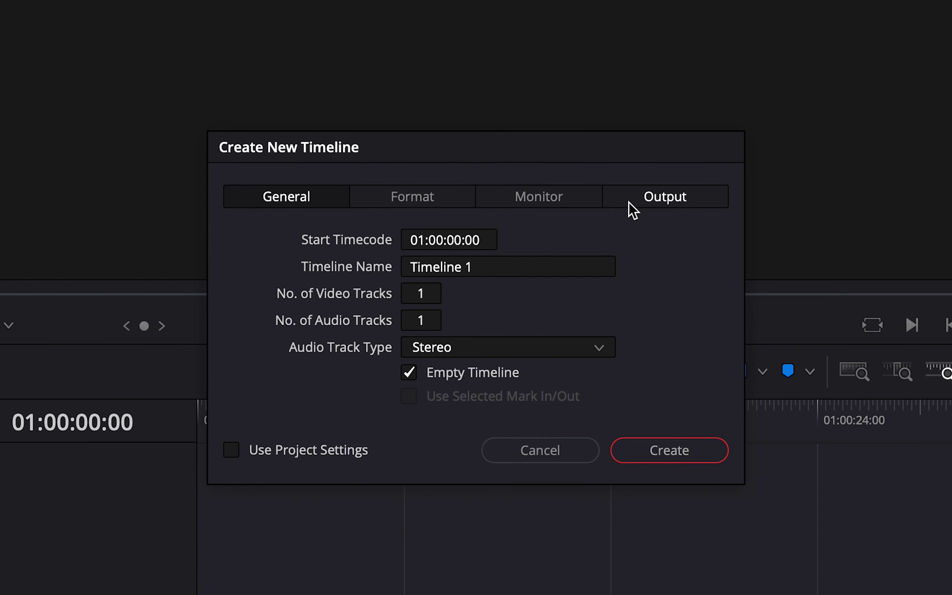
- On the Format tab, enable vertical 1080 x 1920 resolution and set the frame rate to 25
left_click(416, 201)
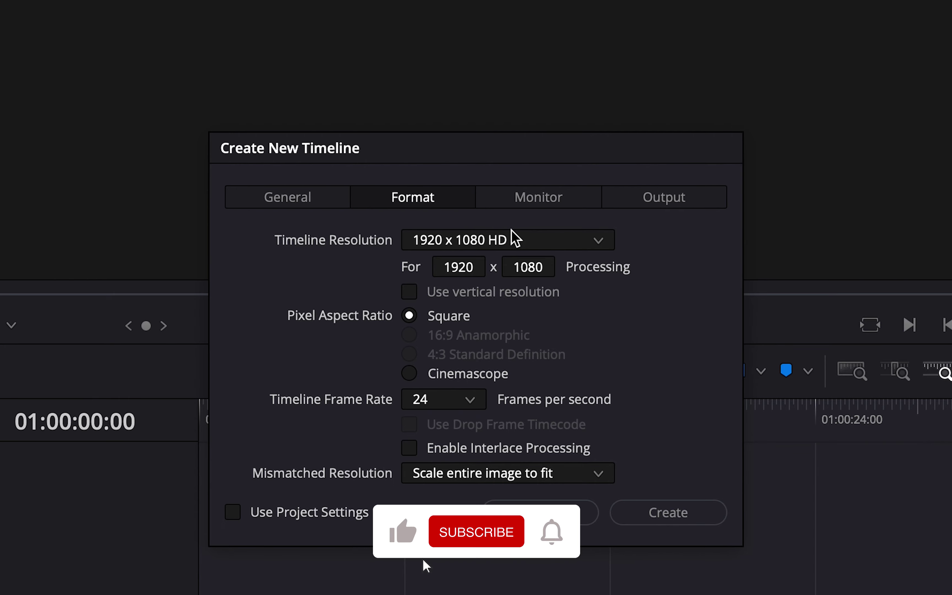
left_click(414, 294)
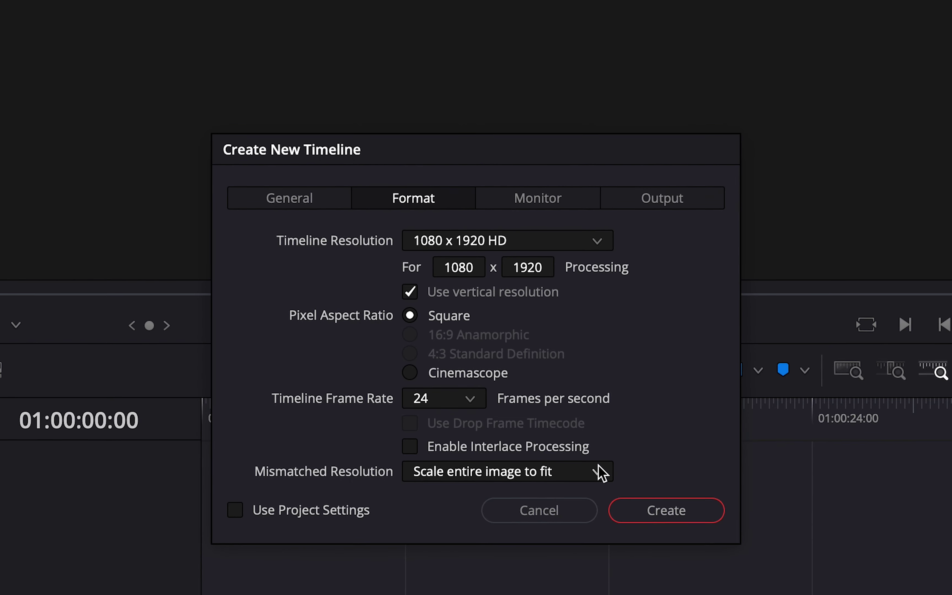
left_click(458, 404)
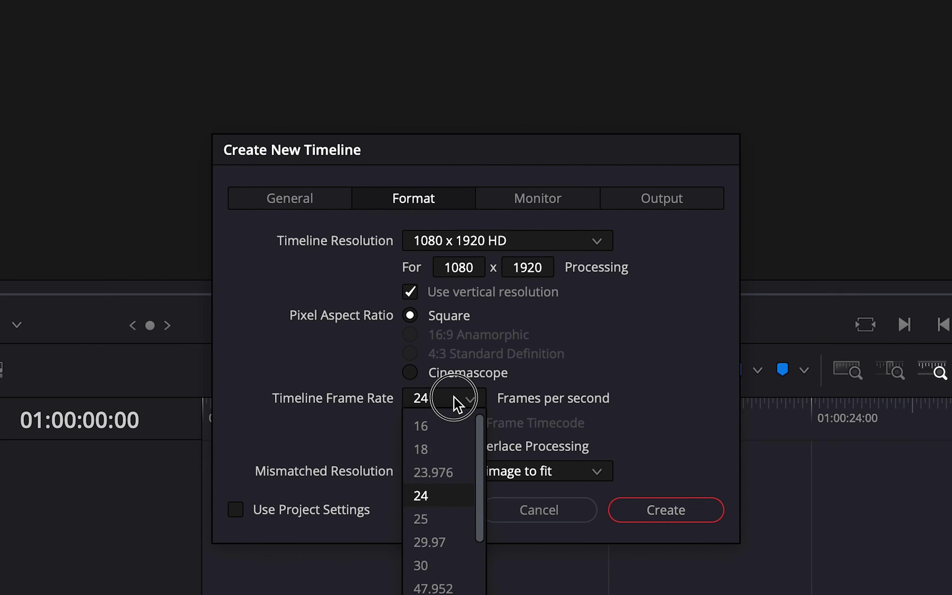
left_click(458, 404)
left_click(457, 404)
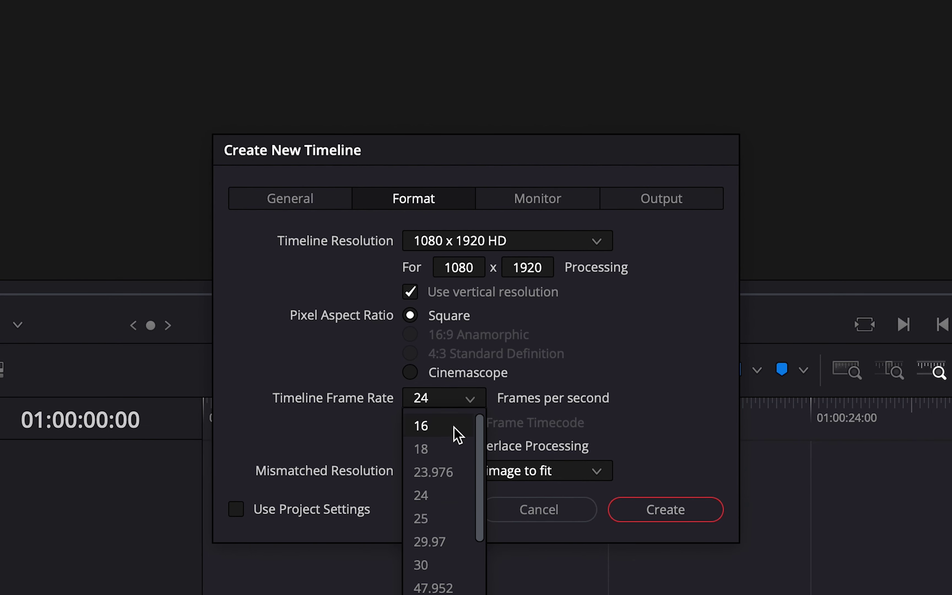
left_click(438, 518)
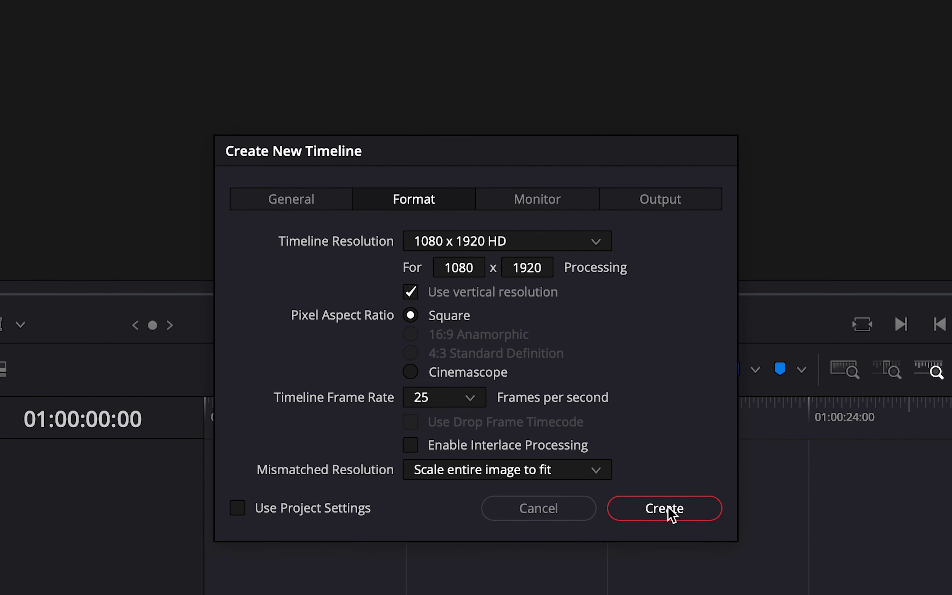
- Create the vertical timeline, then open the tut grade project from the project library
left_click(668, 508)
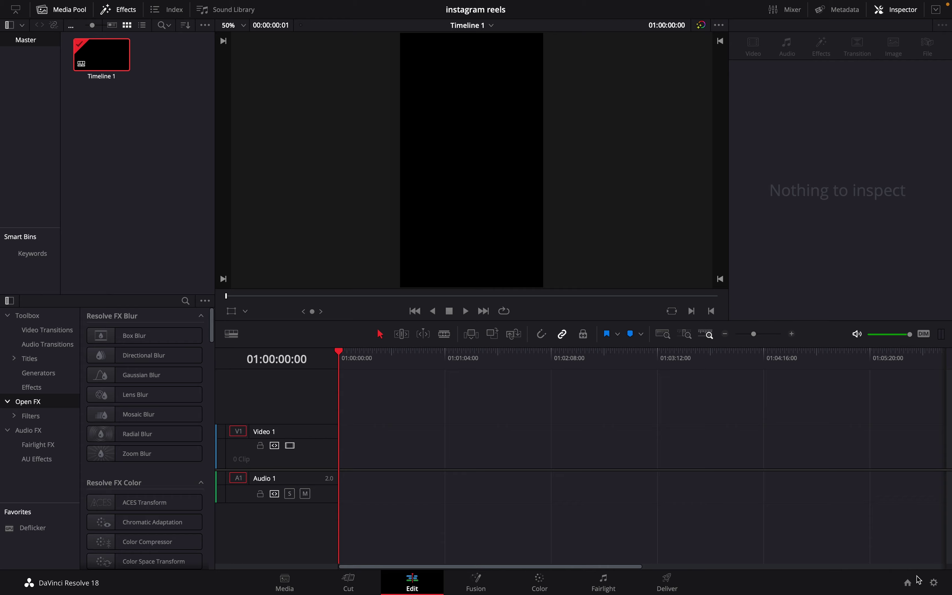
left_click(909, 584)
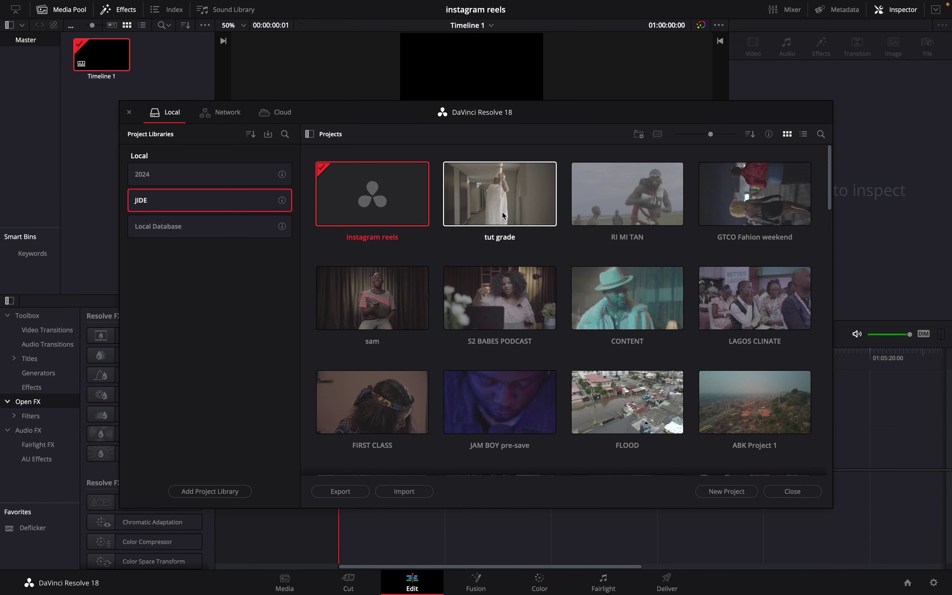
double_click(507, 200)
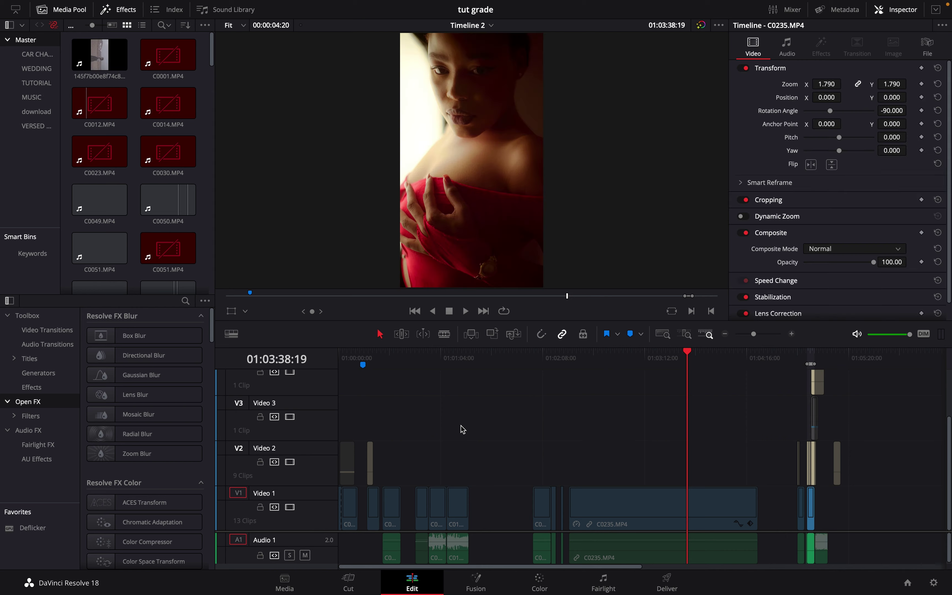
- Zoom in on Timeline 2 and scrub forward through the C0235.MP4 clip
scroll(687, 450, "right", 5)
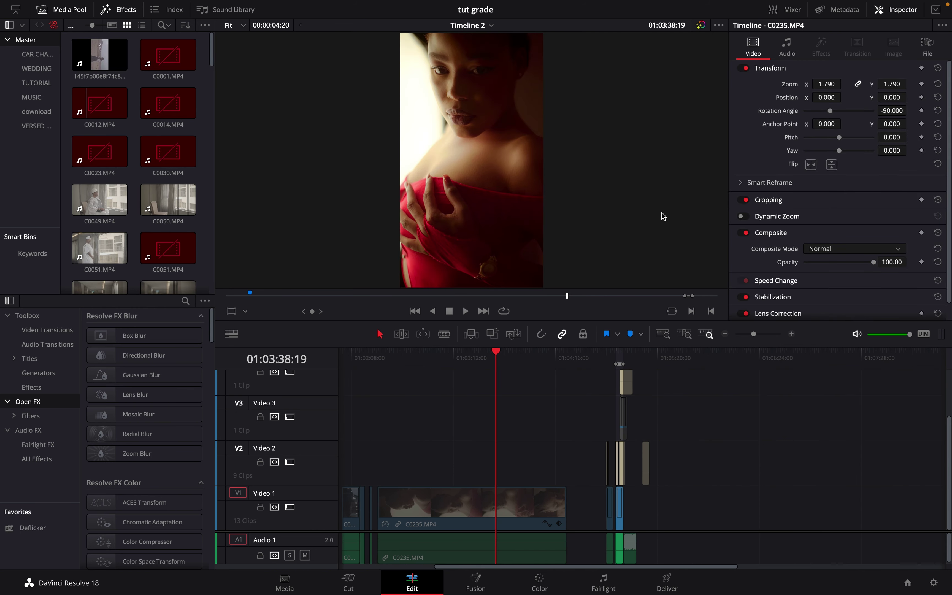
scroll(663, 218, "down", 1)
mouse_move(400, 360)
left_mouse_down()
mouse_move(383, 361)
mouse_move(417, 367)
left_mouse_up()
key("super+equal")
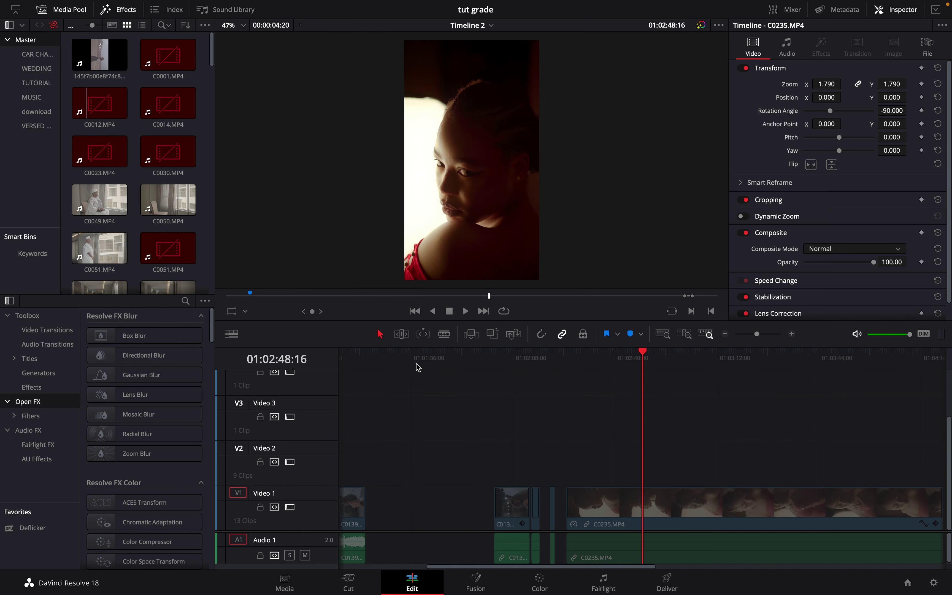
scroll(770, 452, "left", 3)
scroll(770, 452, "right", 3)
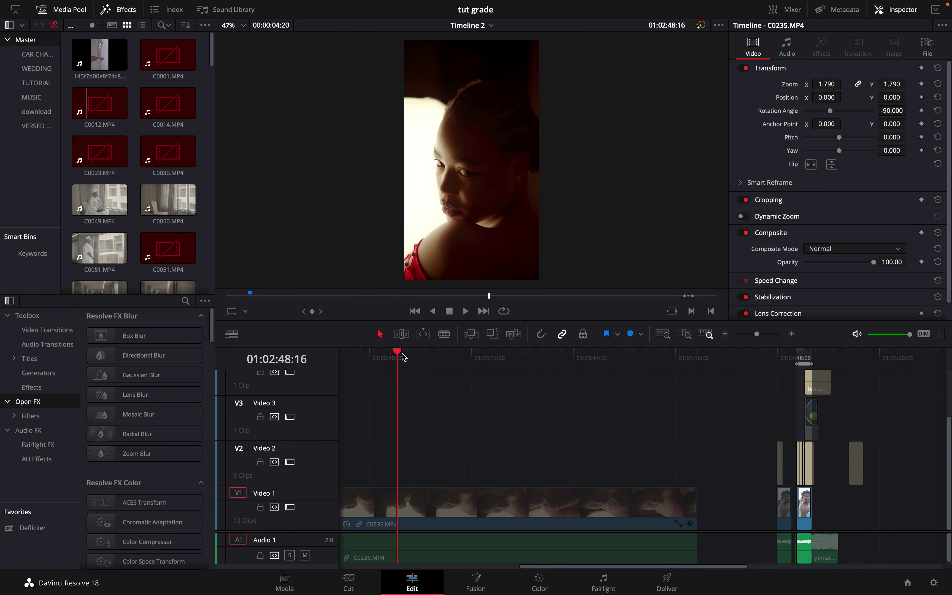
left_click_drag(403, 357, 527, 373)
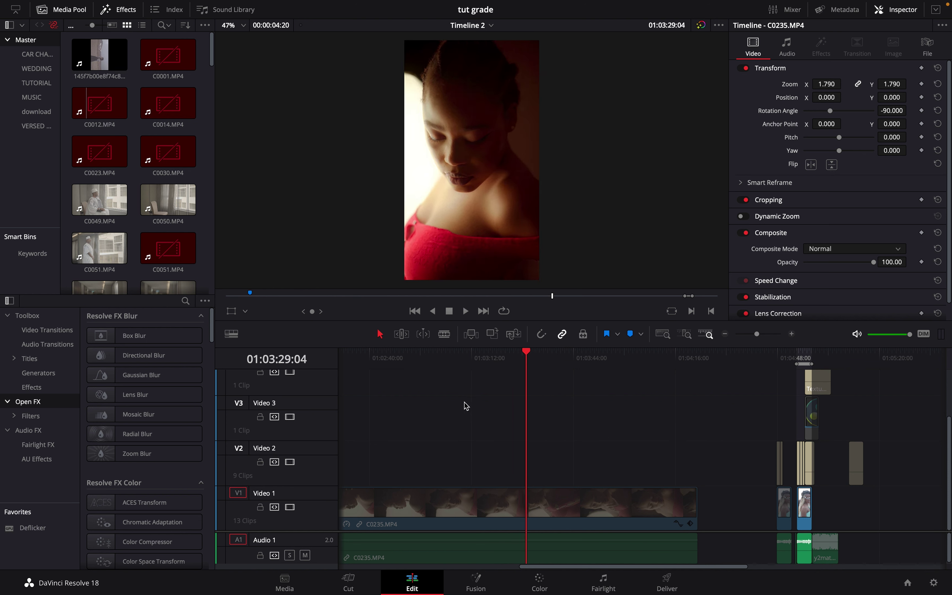
- Mark In at 01:03:25:04 and Out at 01:04:06:04, then preview the range
left_click(513, 360)
key("i")
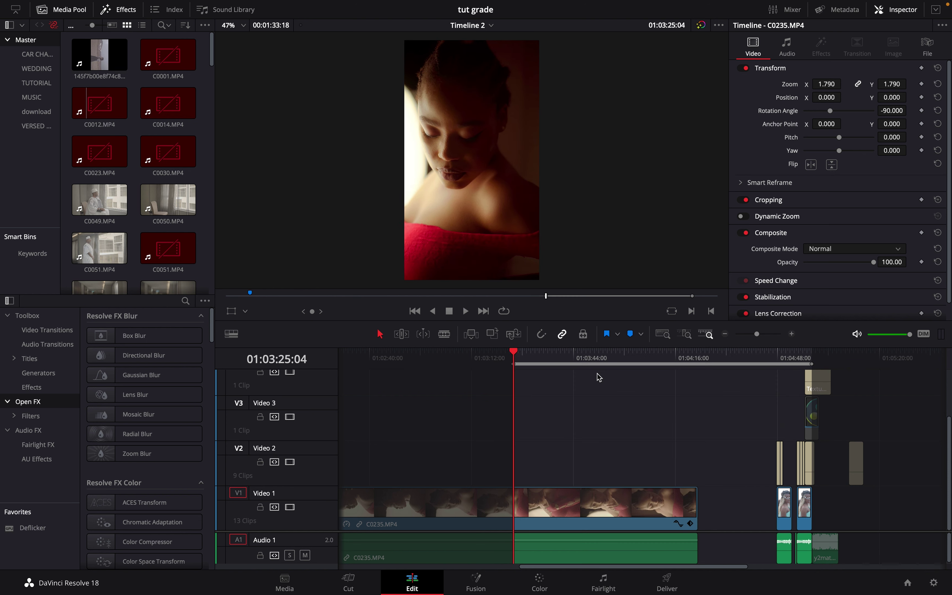
left_click(645, 360)
key("o")
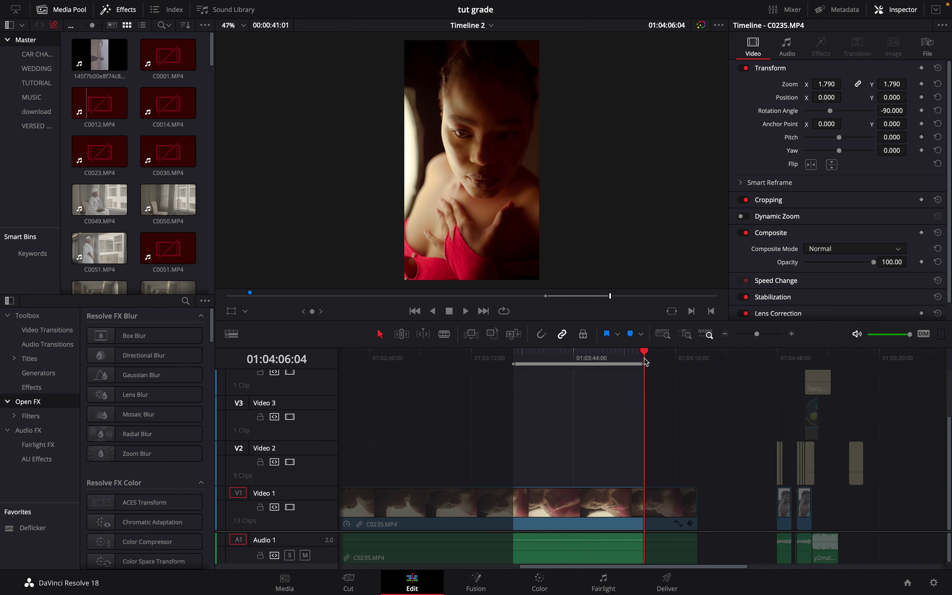
left_click_drag(525, 356, 610, 358)
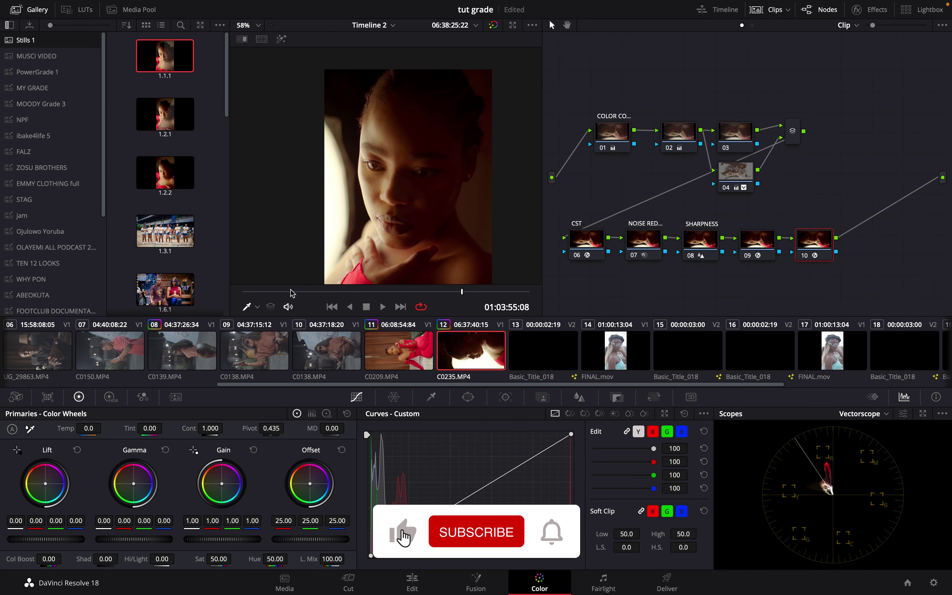
- Scrub the graded C0235.MP4 shot on the Color page, then move to the Deliver page
left_click_drag(321, 292, 444, 292)
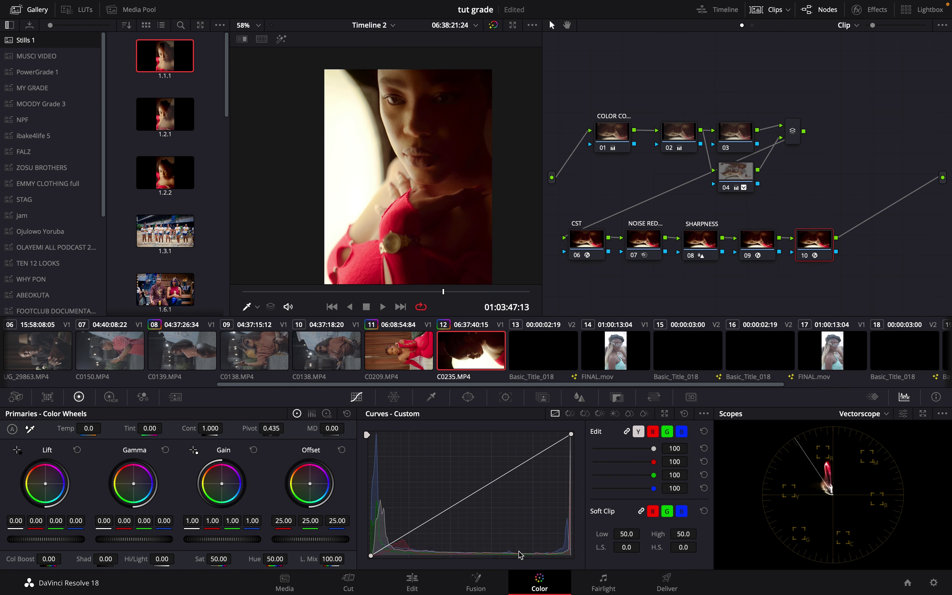
left_click(664, 583)
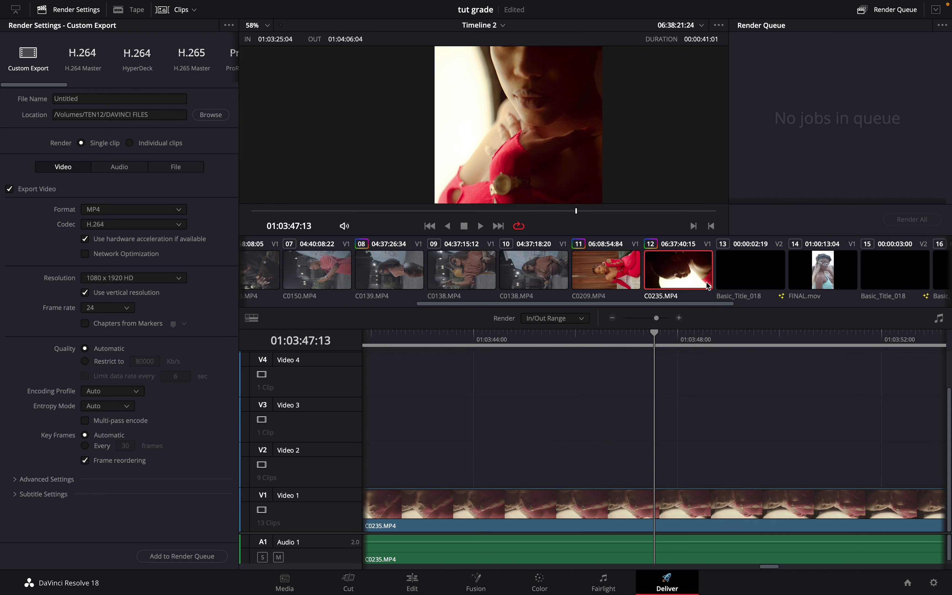
- Render only the C0235.MP4 clip and rename the output file from Untitled to 'ig reels'
right_click(604, 282)
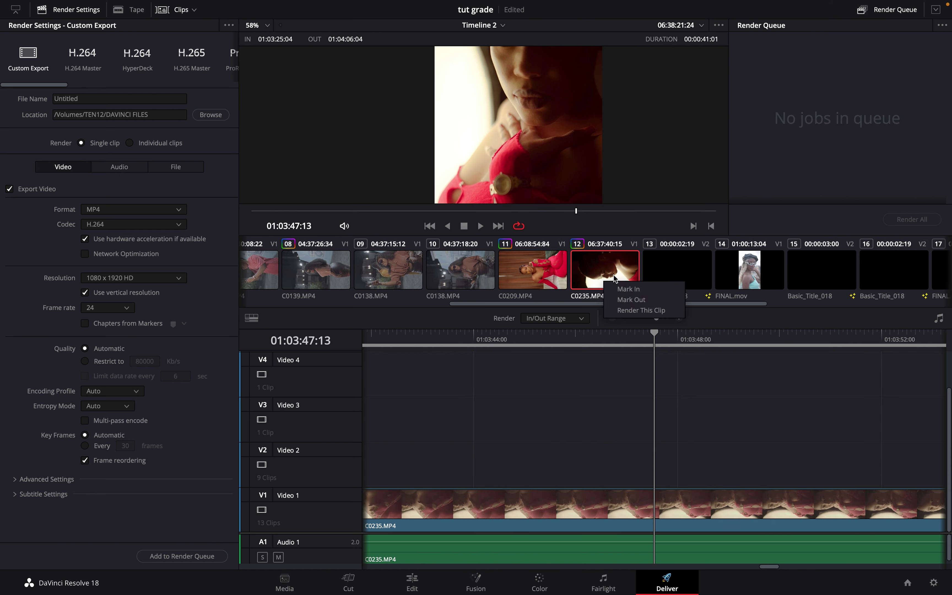
left_click(631, 311)
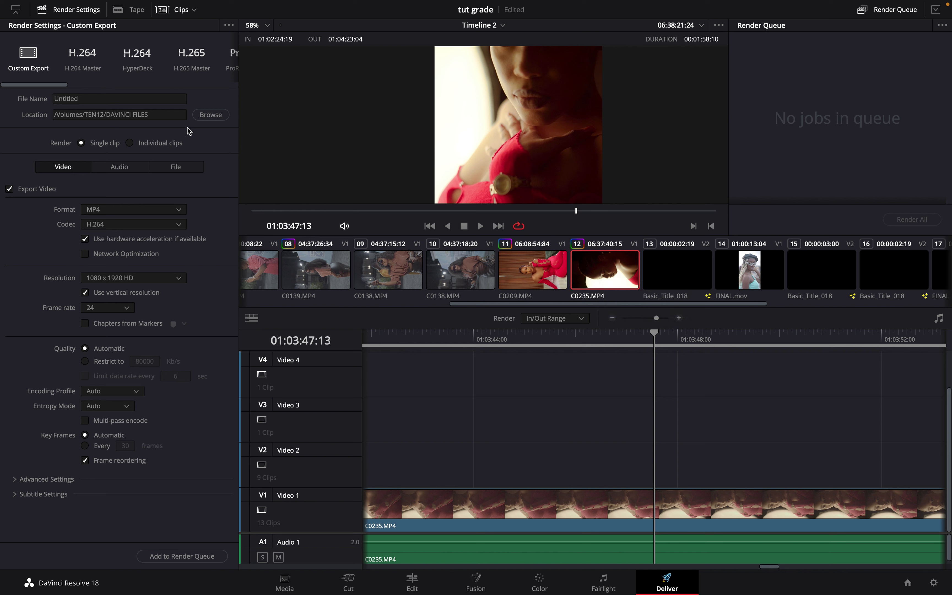
double_click(91, 99)
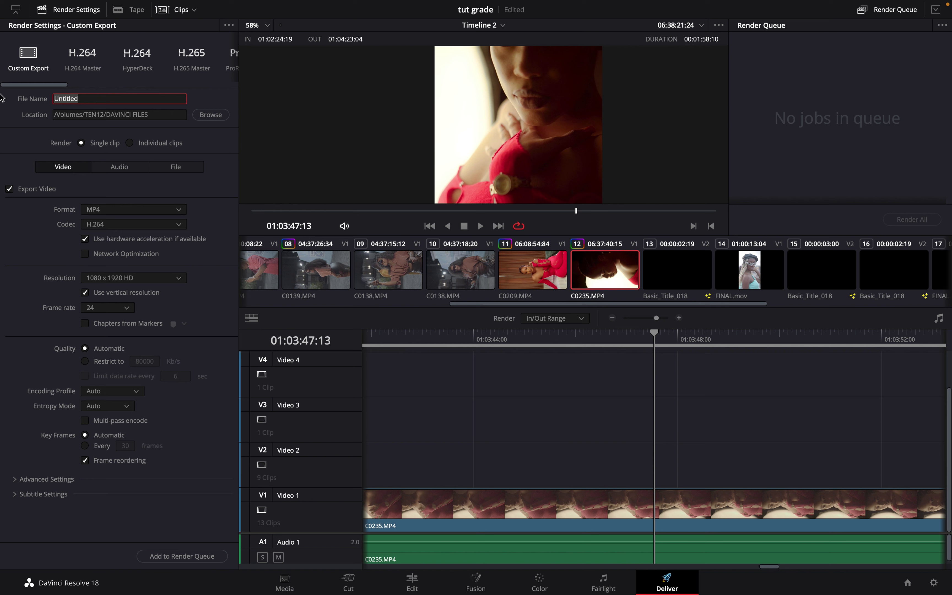
key("BackSpace")
left_click(44, 143)
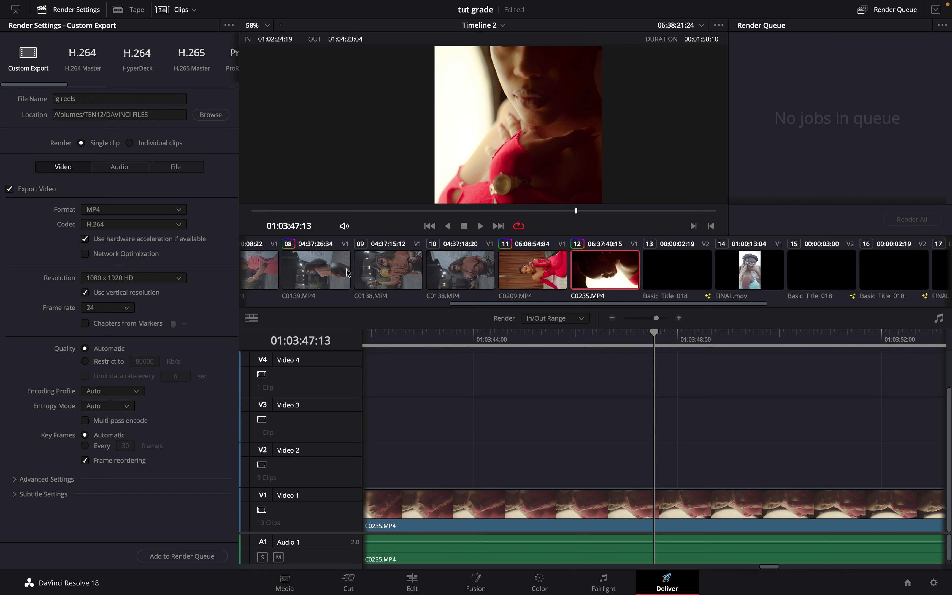
- Toggle between individual-clip and single-clip rendering, then reselect C0235.MP4 and open its options
left_click(272, 270)
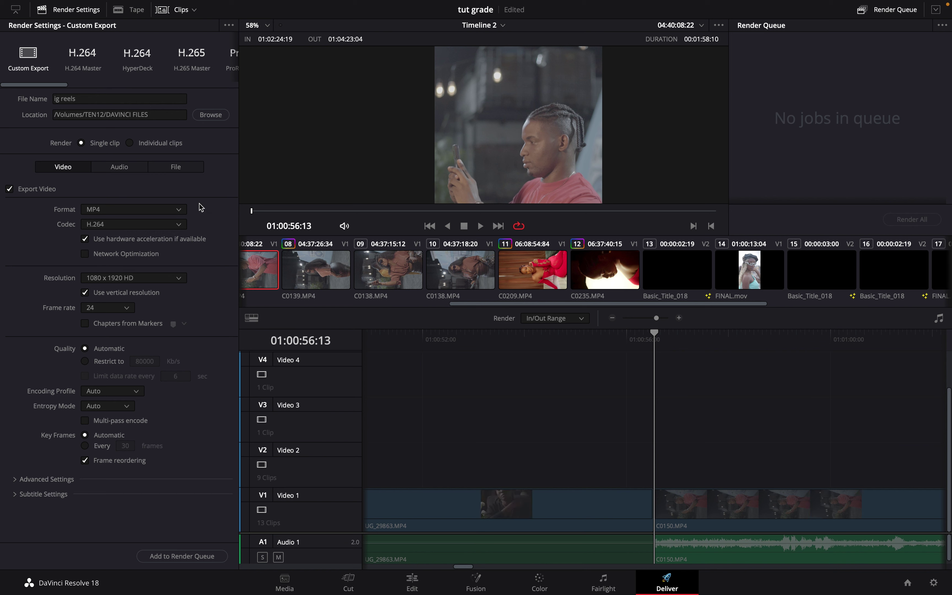
left_click(131, 143)
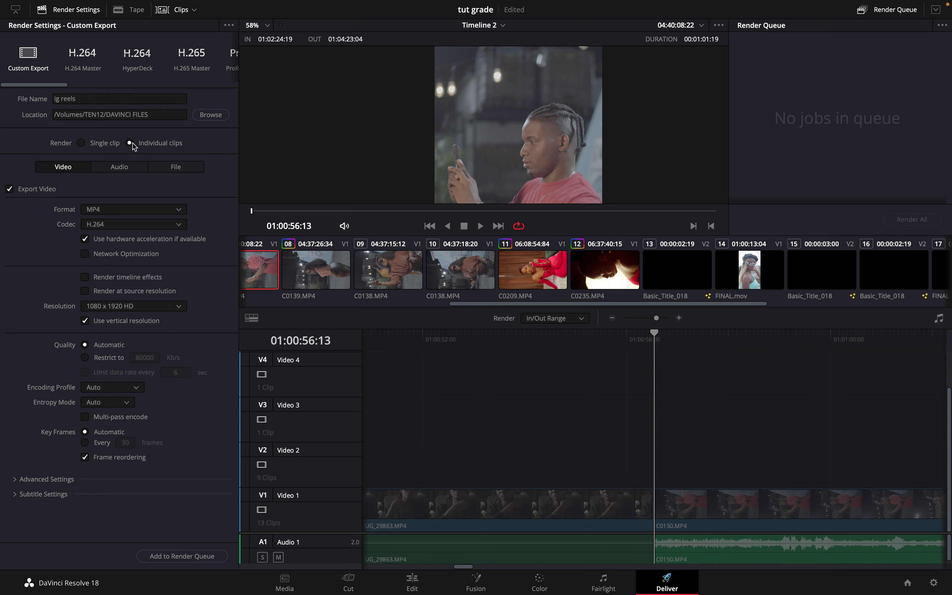
left_click(82, 143)
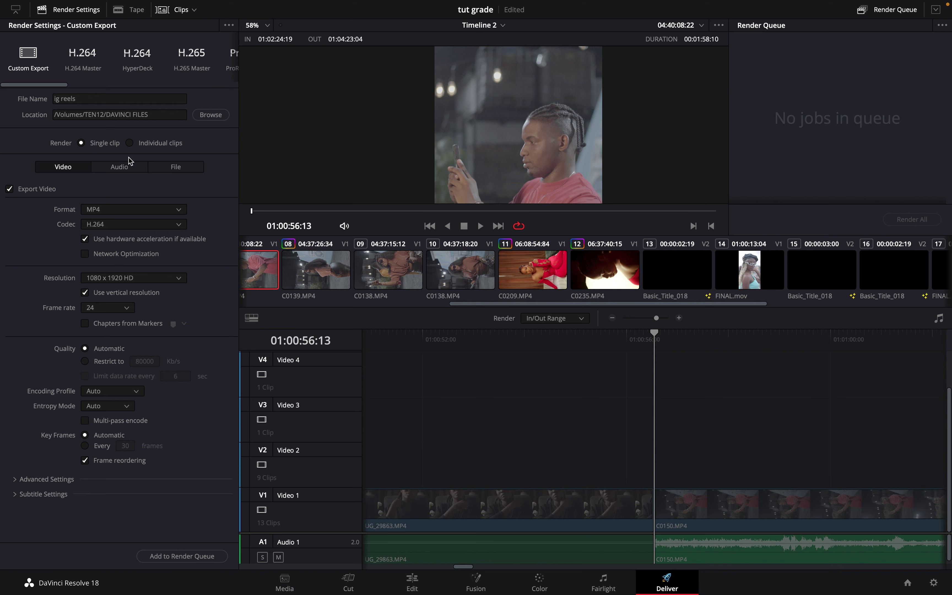
left_click(614, 271)
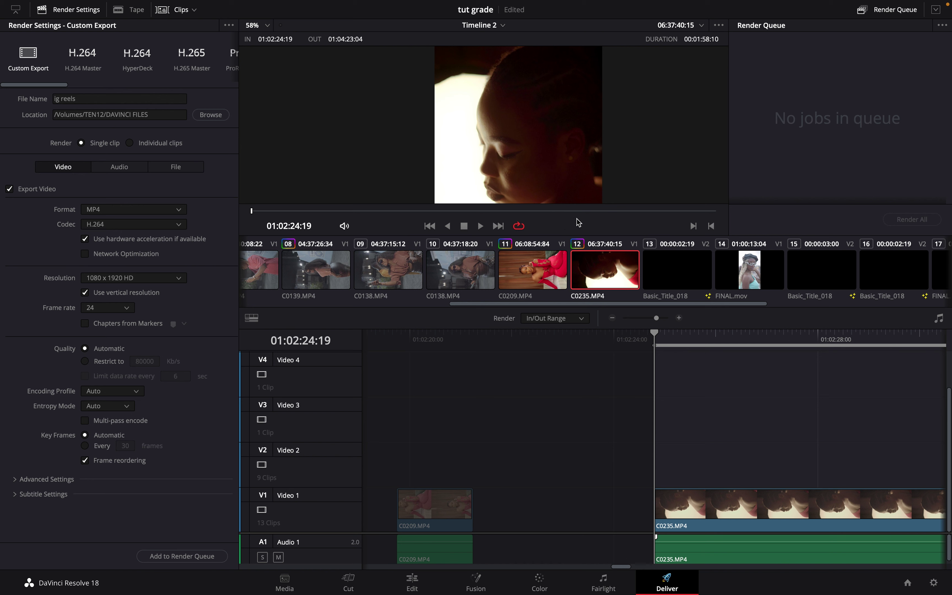
right_click(597, 267)
- Keep QuickTime as the render format and set the codec to H.264
left_click(134, 209)
left_click(128, 214)
left_click(132, 209)
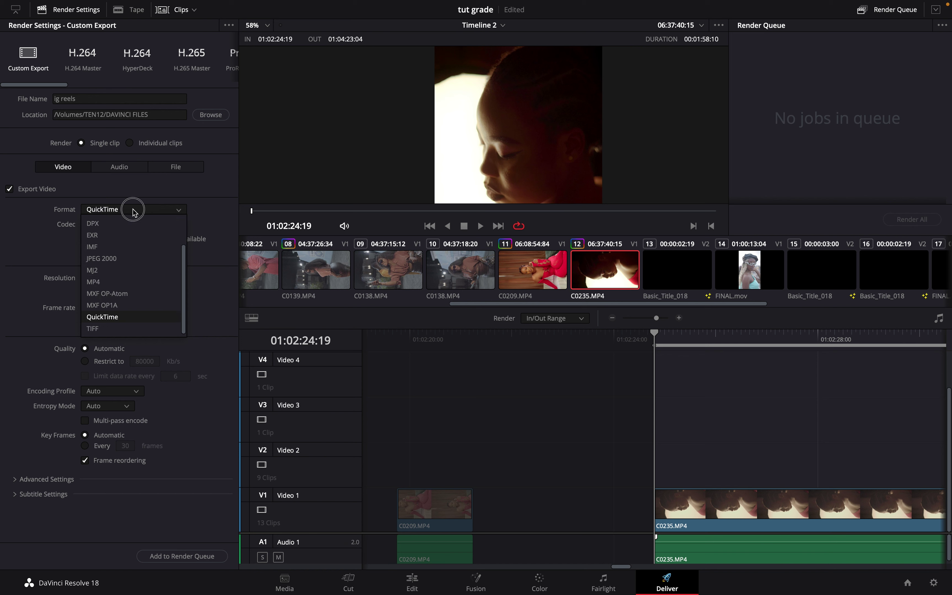
left_click(133, 211)
left_click(134, 227)
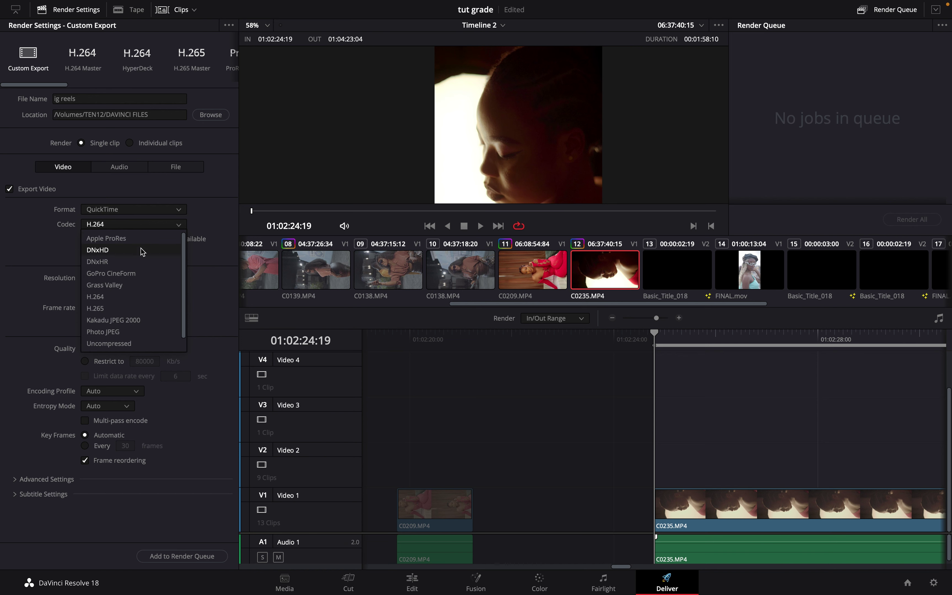
scroll(136, 299, "down", 1)
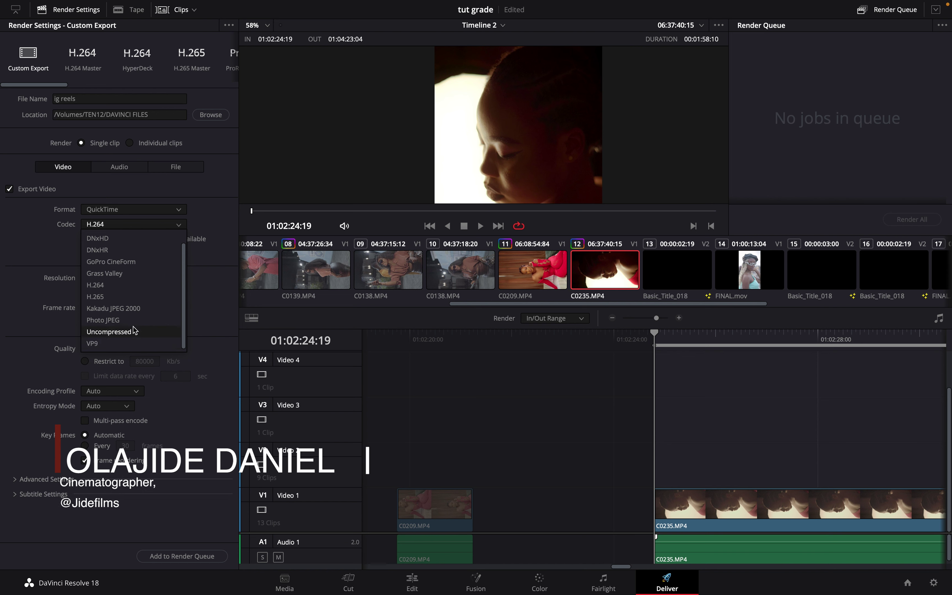
left_click(134, 262)
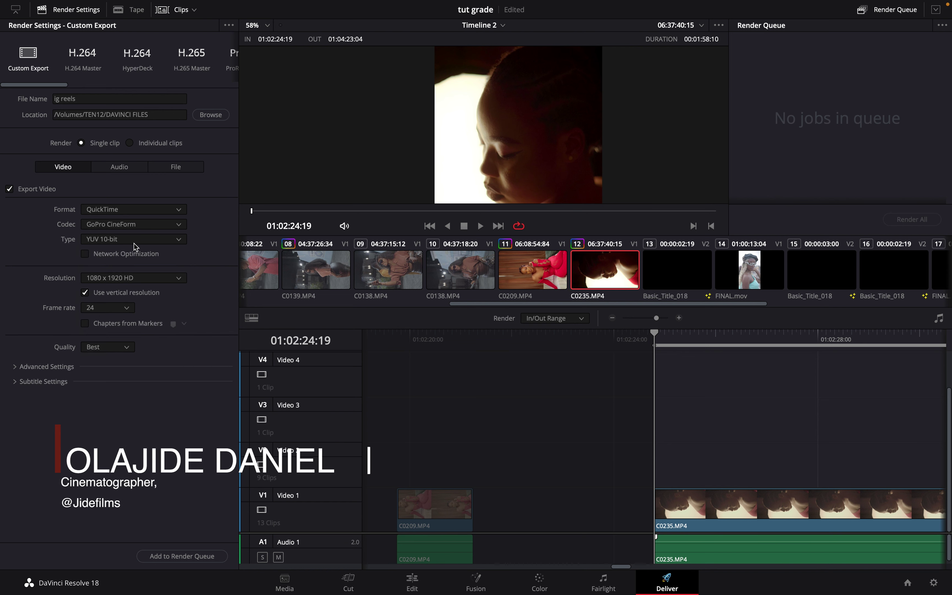
left_click(134, 224)
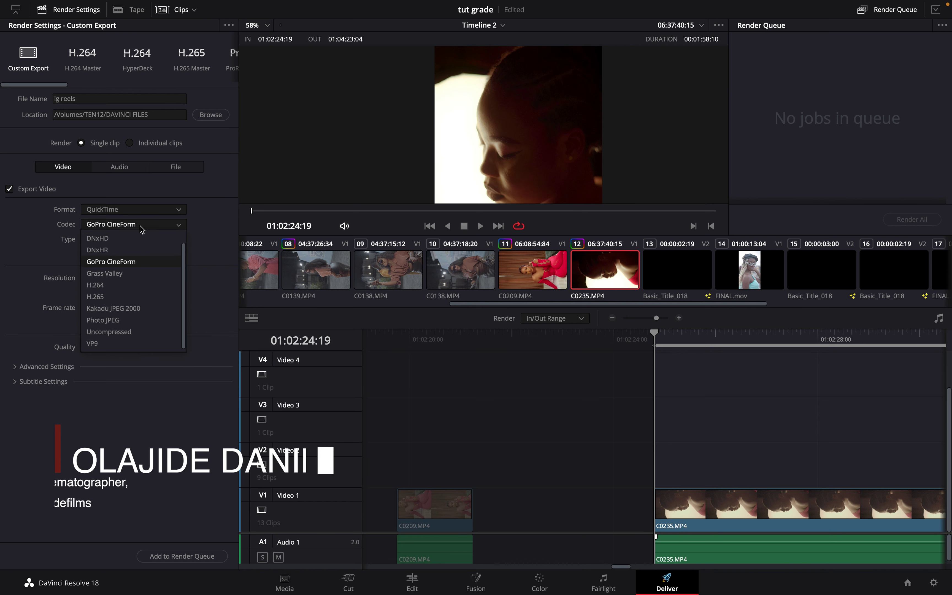
left_click(132, 286)
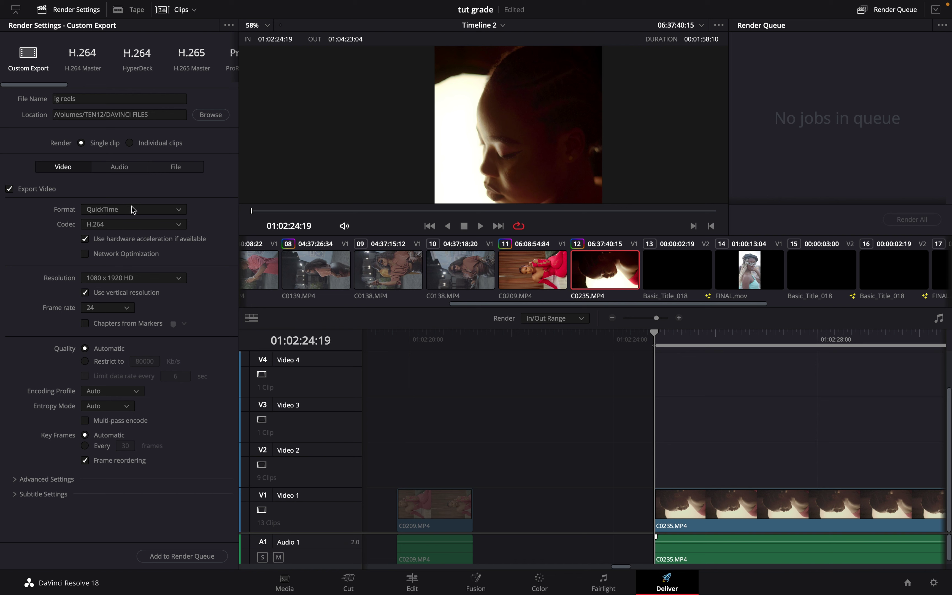
- Confirm the QuickTime container and 1080 x 1920 HD resolution, then move the playhead to 01:03:36:01
left_click(145, 209)
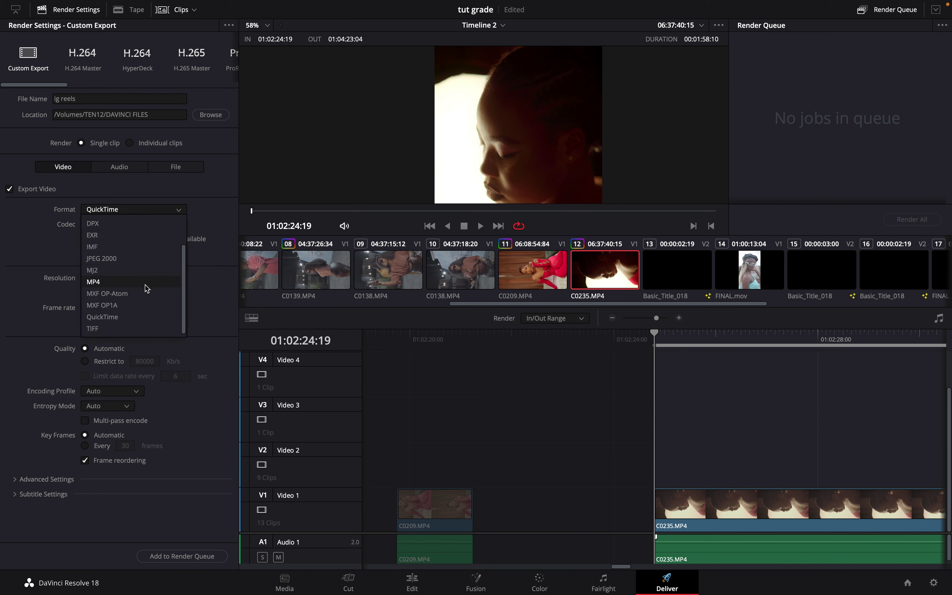
left_click(133, 283)
left_click(43, 273)
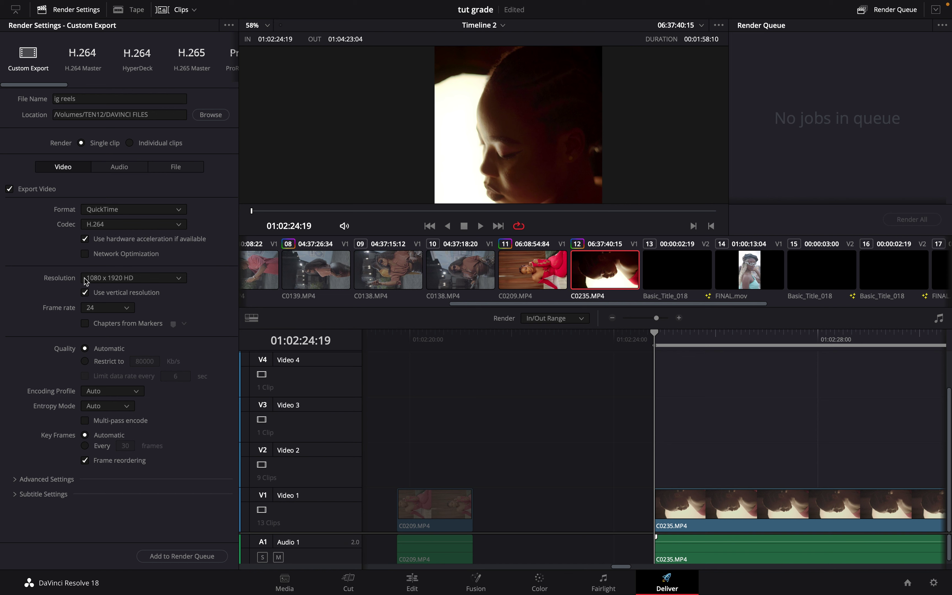
left_click(114, 278)
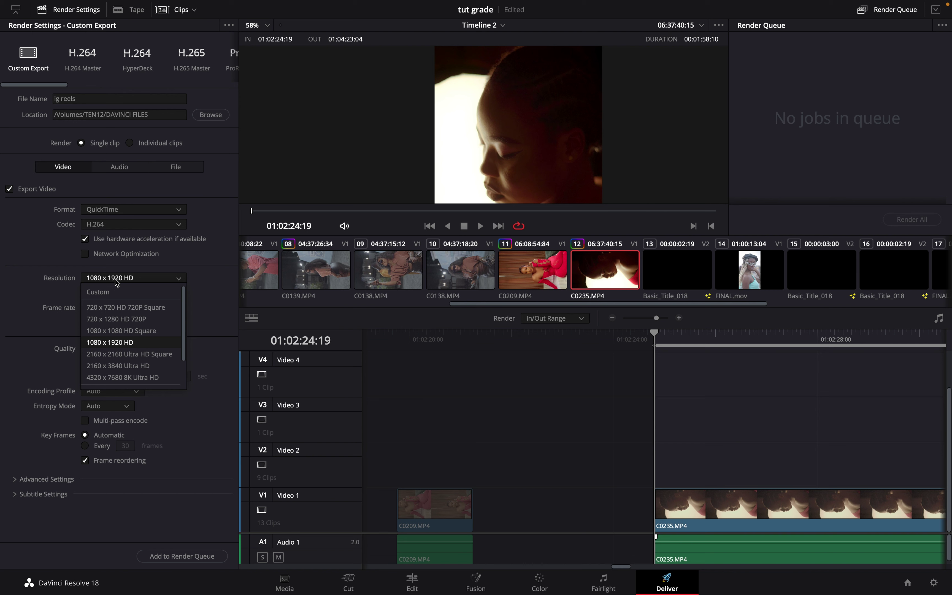
left_click(115, 279)
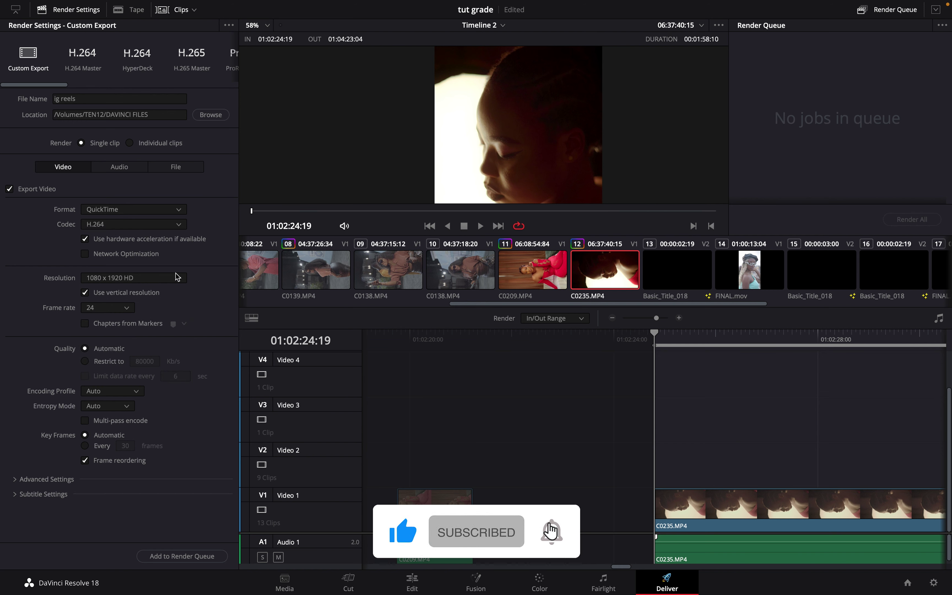
scroll(539, 82, "down", 2)
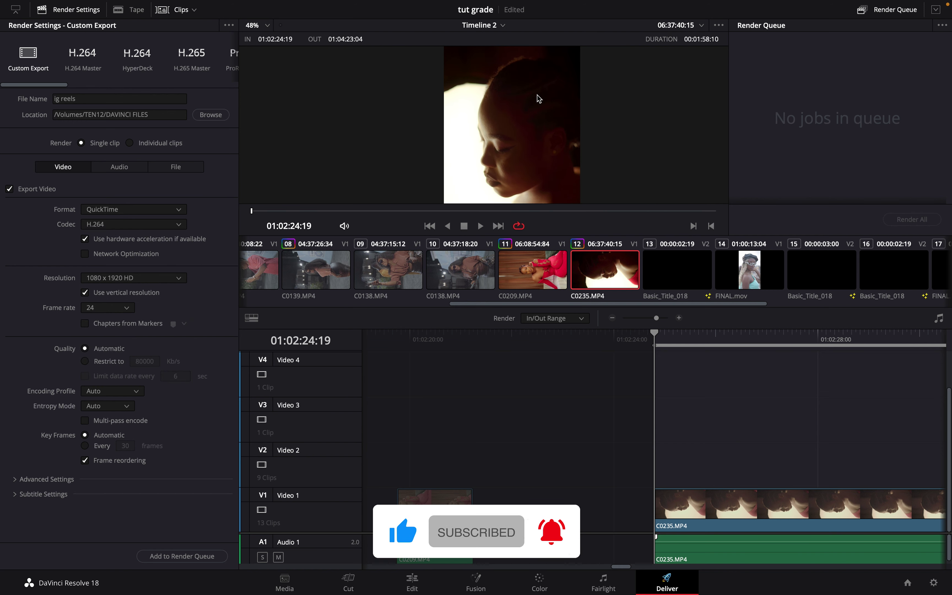
left_click(534, 211)
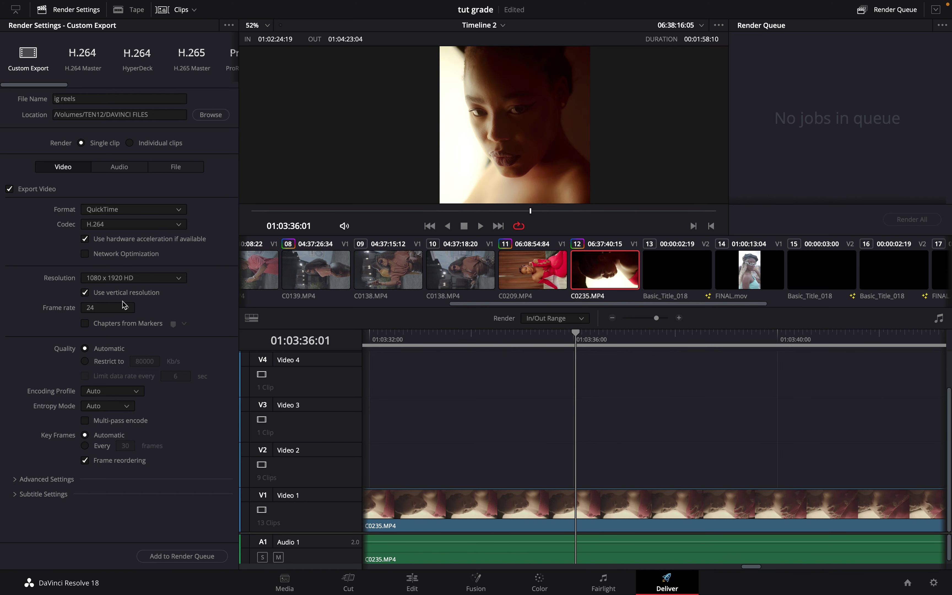
left_click(122, 307)
left_click(100, 337)
left_click(123, 312)
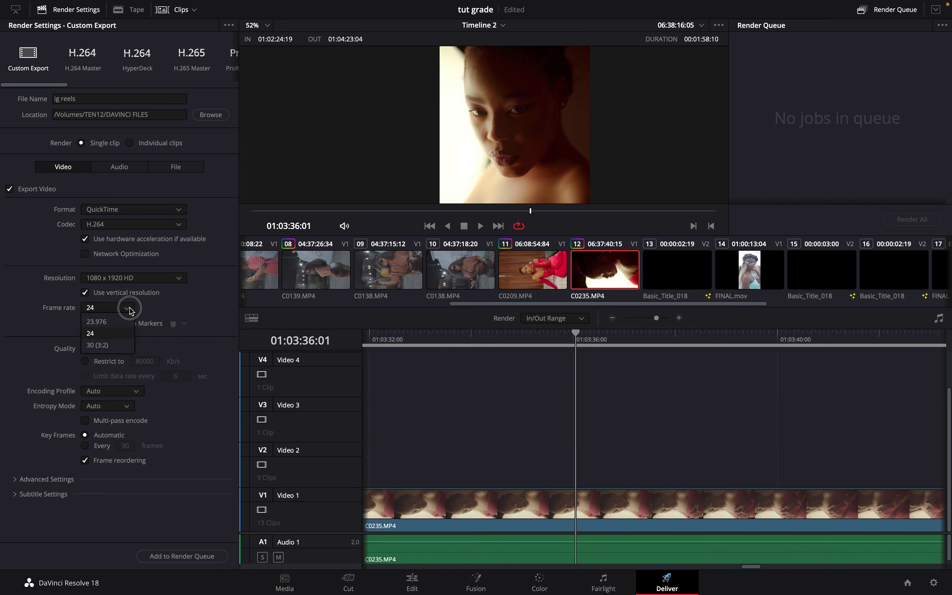
left_click(104, 329)
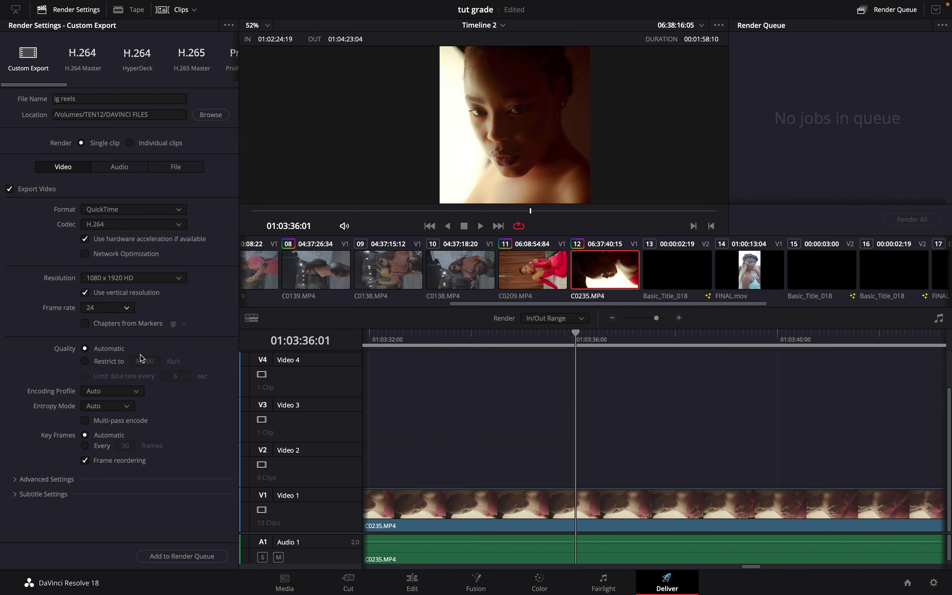
left_click(92, 364)
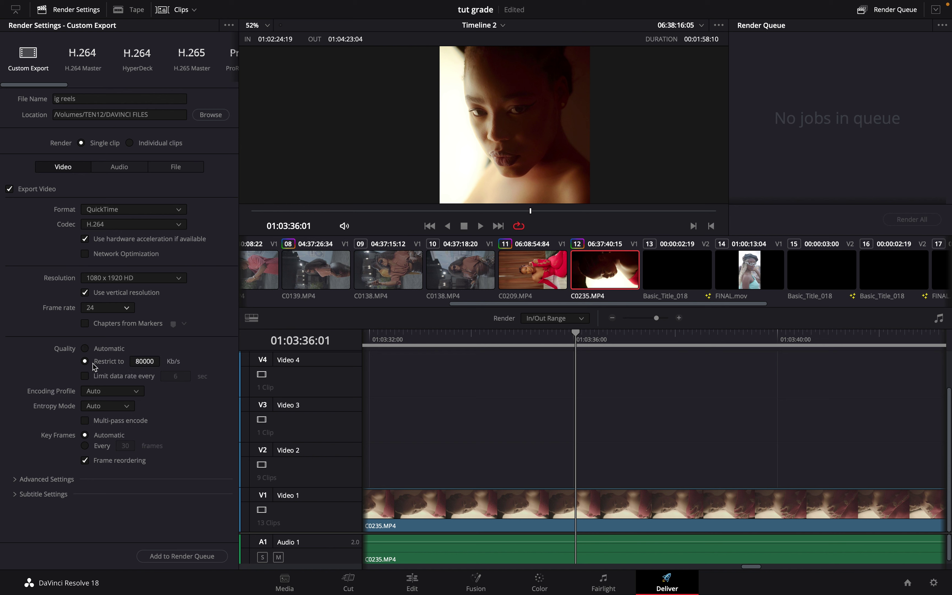
left_click(151, 361)
left_click(143, 361)
left_click(109, 350)
left_click(129, 386)
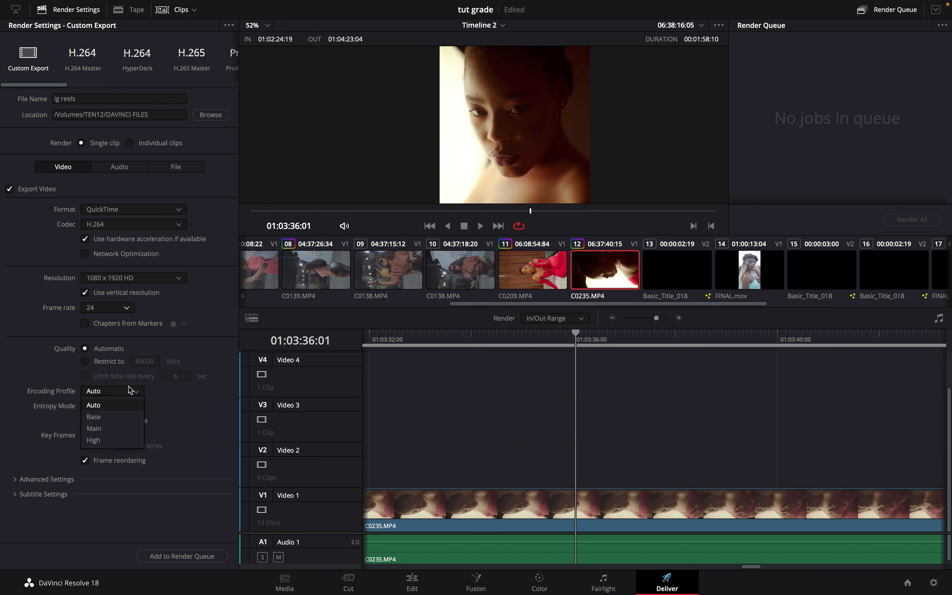
left_click(166, 413)
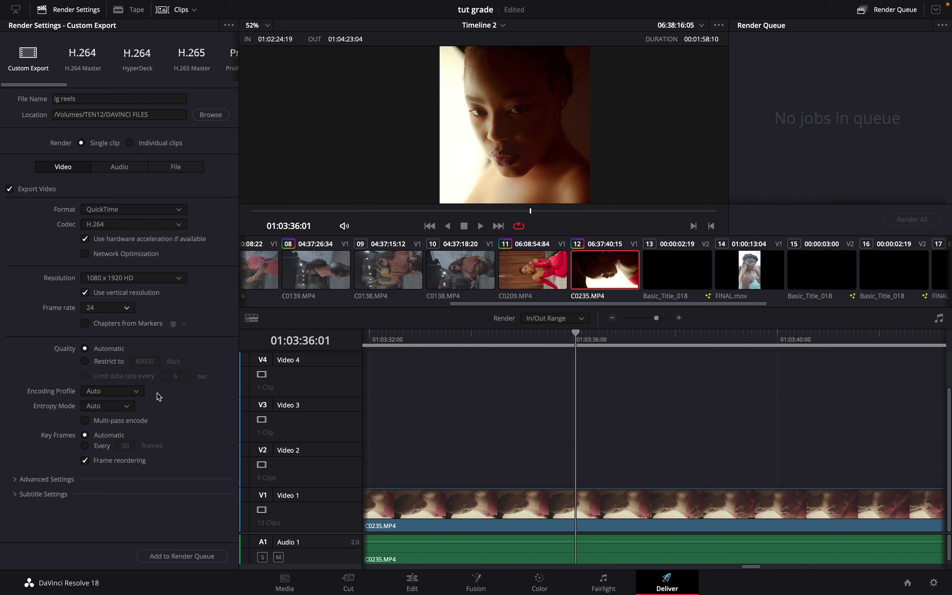
left_click(57, 481)
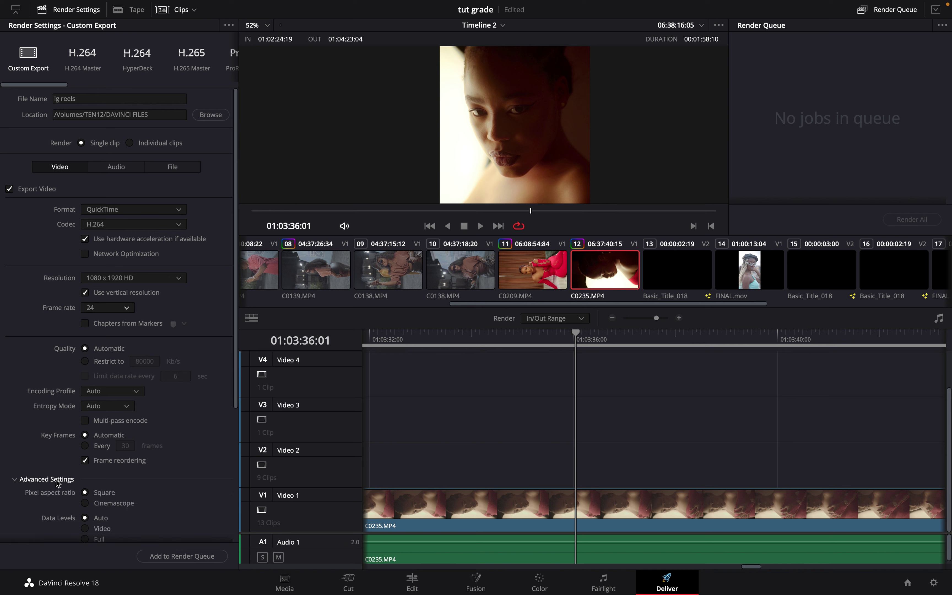
scroll(58, 483, "down", 10)
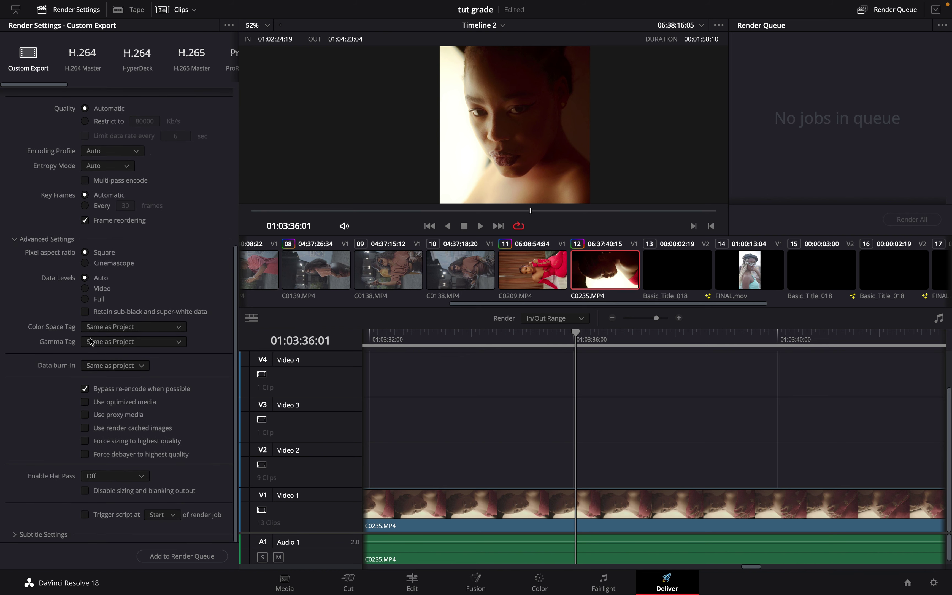
scroll(91, 338, "up", 10)
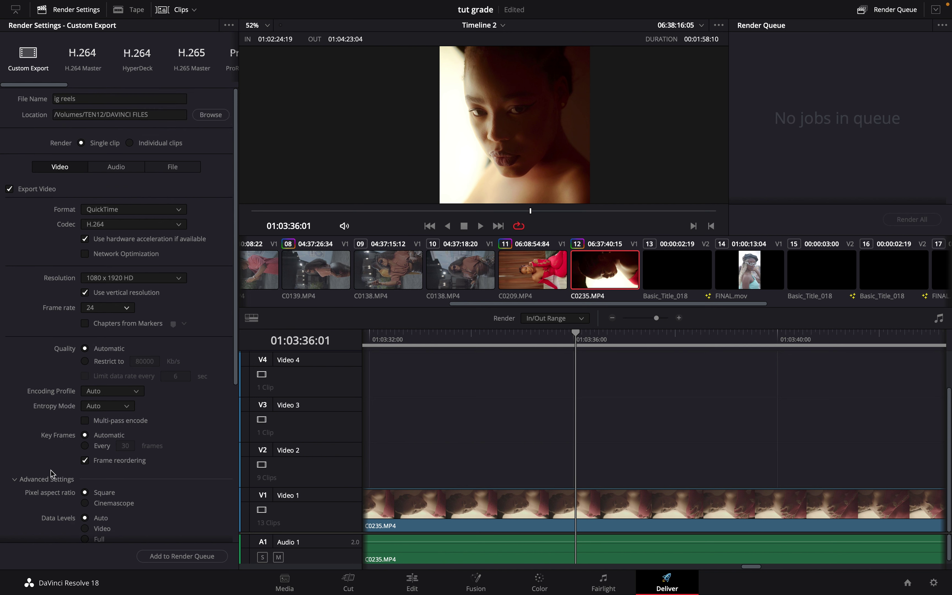
- Collapse the advanced settings, queue the timeline as the ig reels.mov job, and render all
left_click(15, 479)
left_click(178, 558)
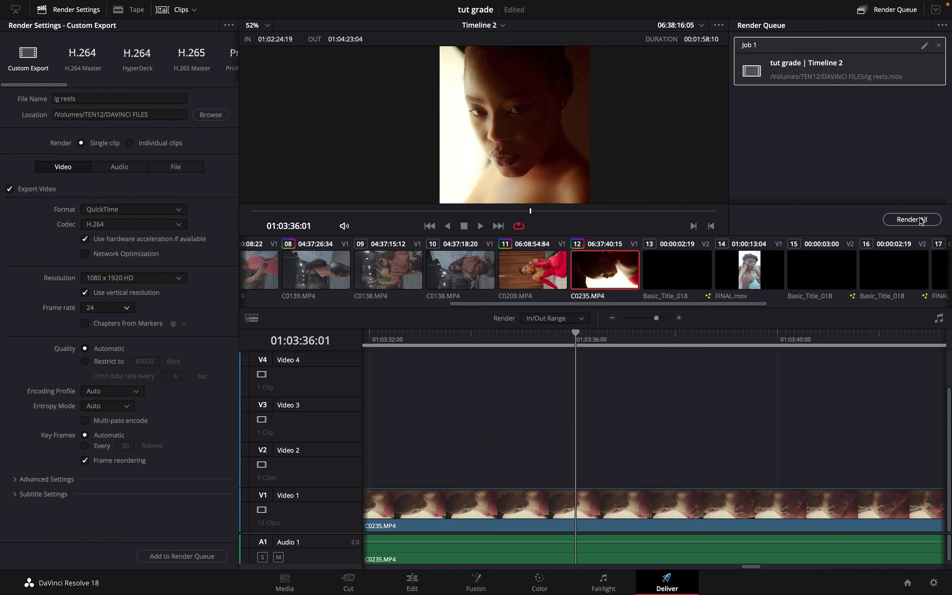
left_click(921, 221)
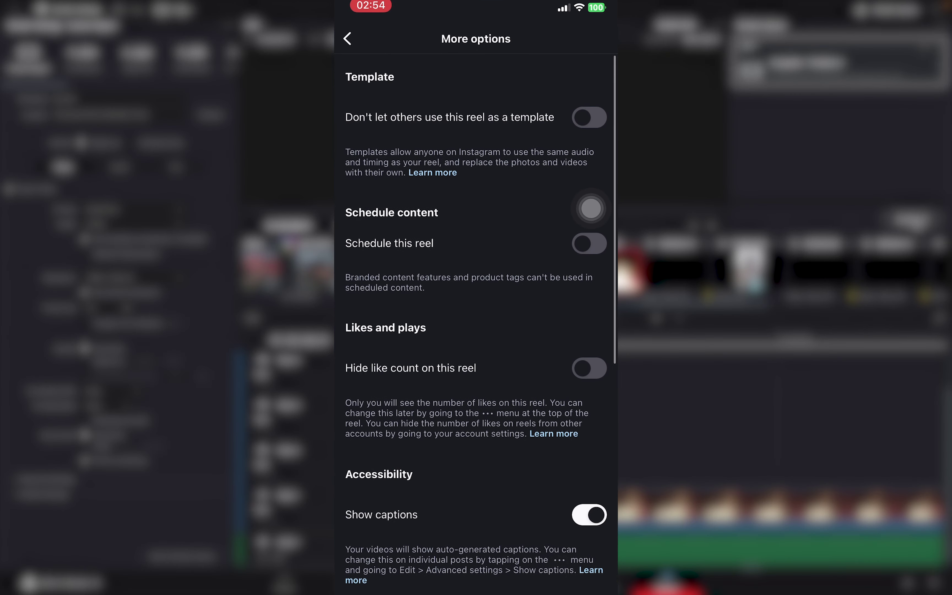
- In the reel's More options, toggle Upload at highest quality off and back on twice
left_click(590, 210)
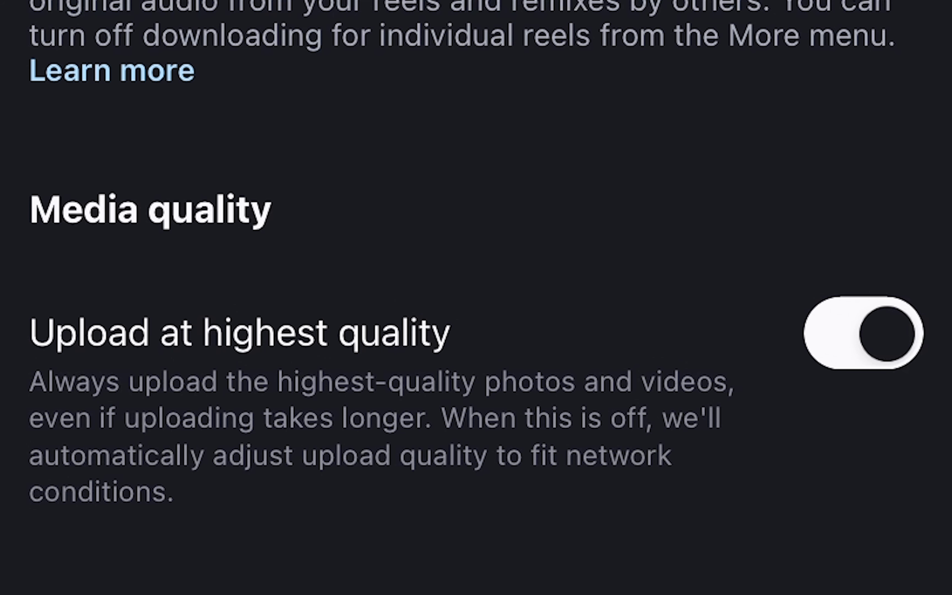
left_click(863, 332)
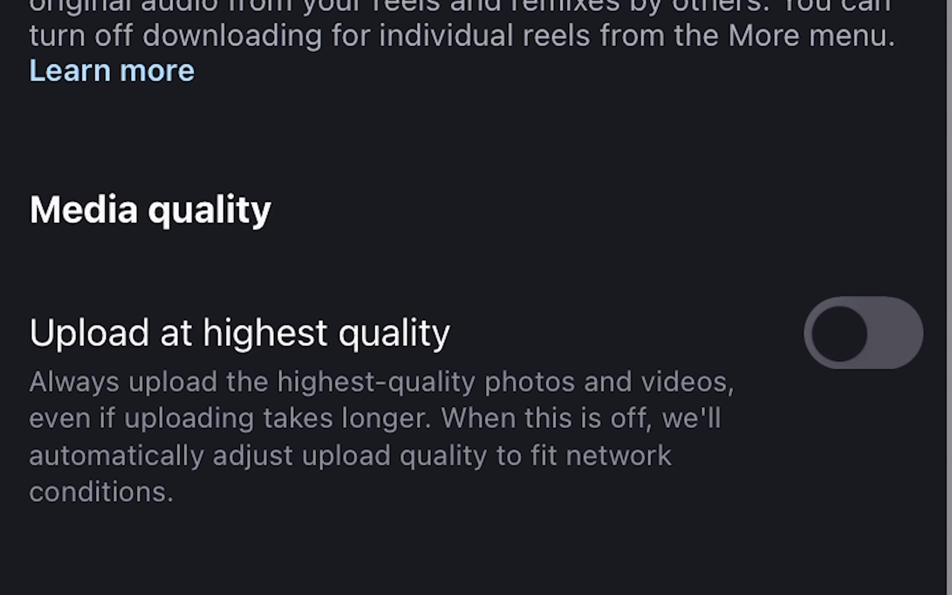
left_click(864, 333)
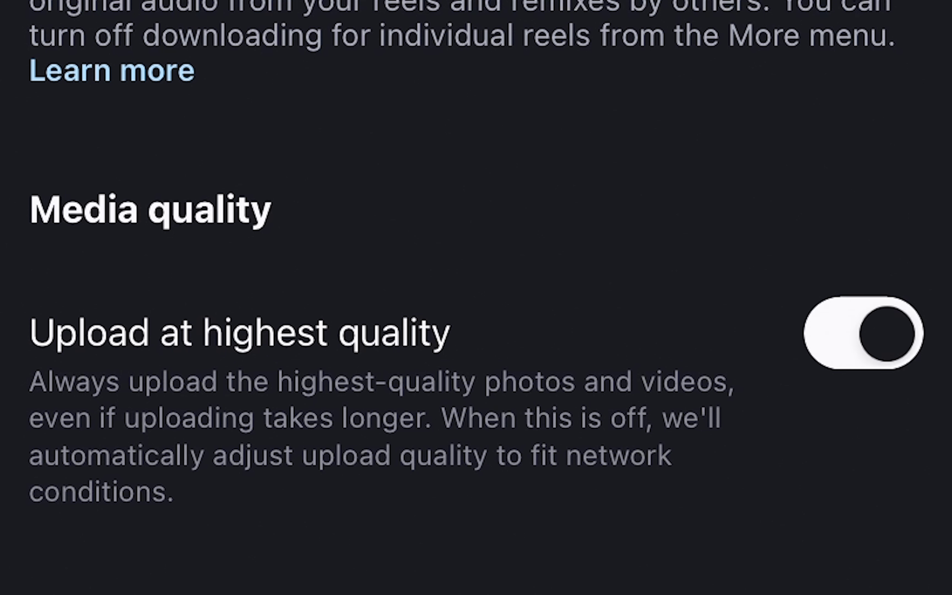
left_click(864, 333)
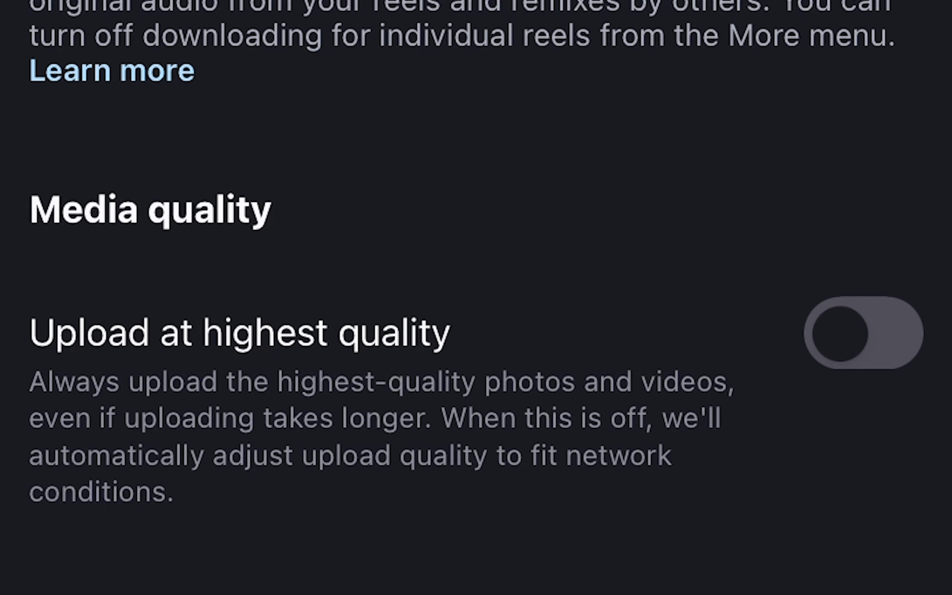
left_click(864, 332)
scroll(476, 297, "up", 10)
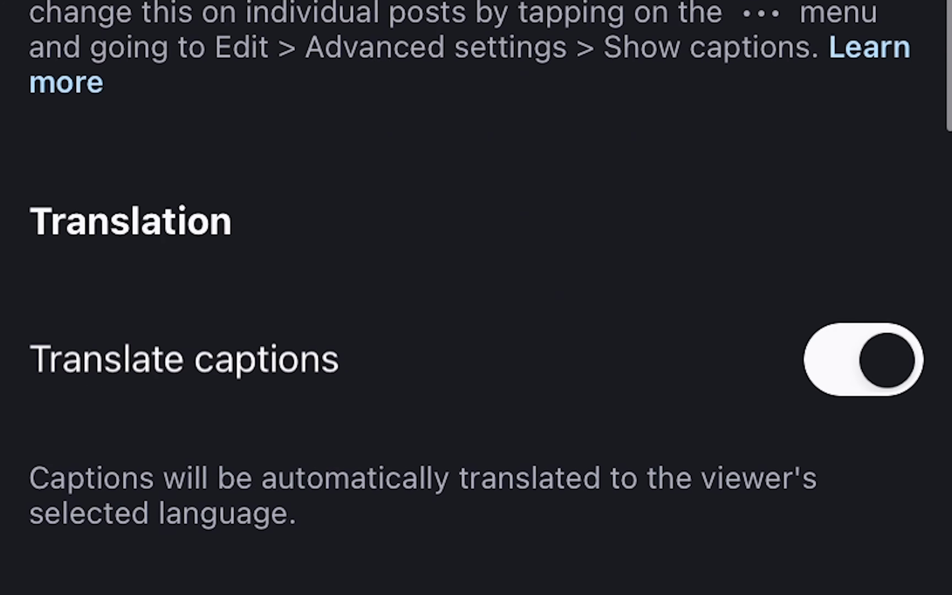
scroll(477, 298, "down", 1)
scroll(476, 298, "left", 5)
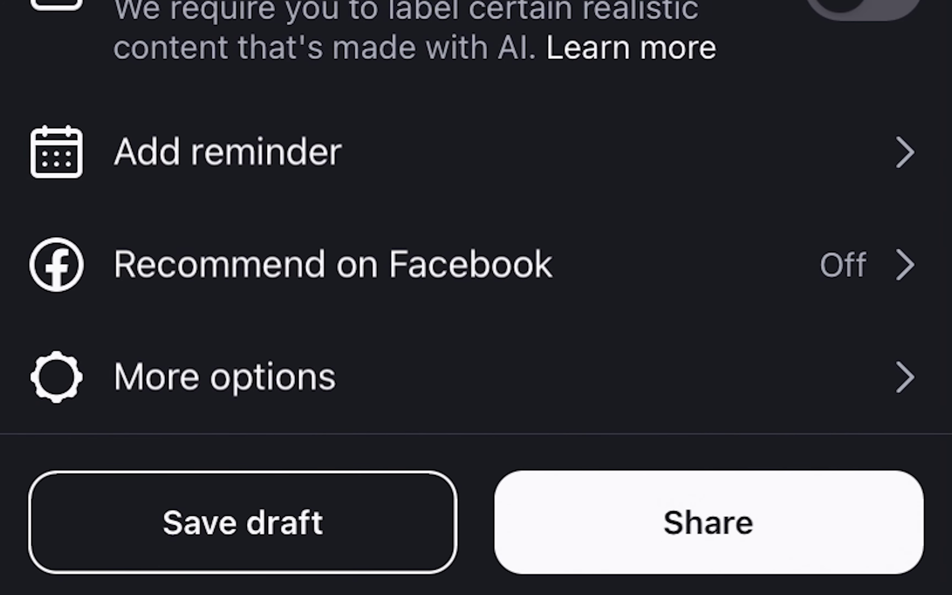
scroll(476, 298, "up", 10)
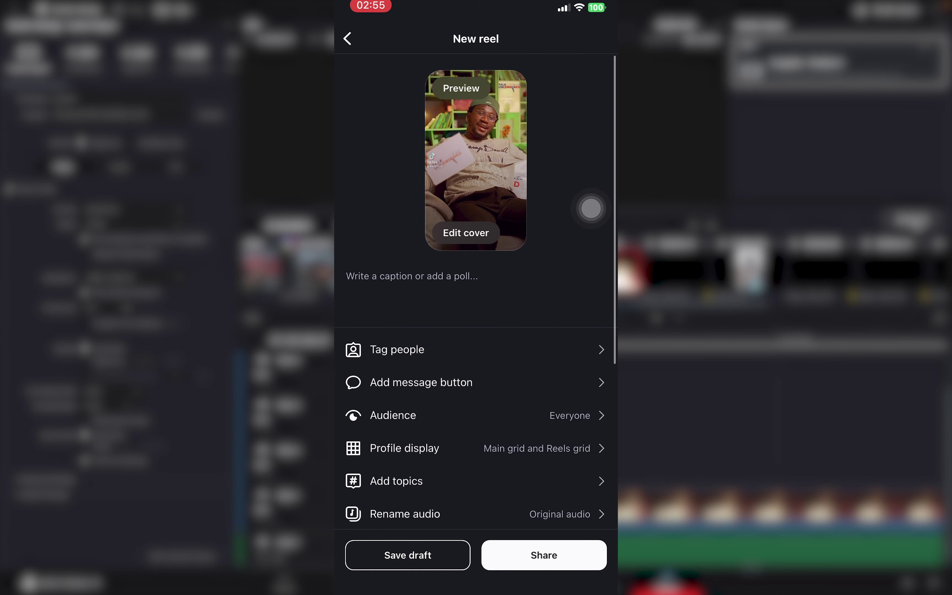